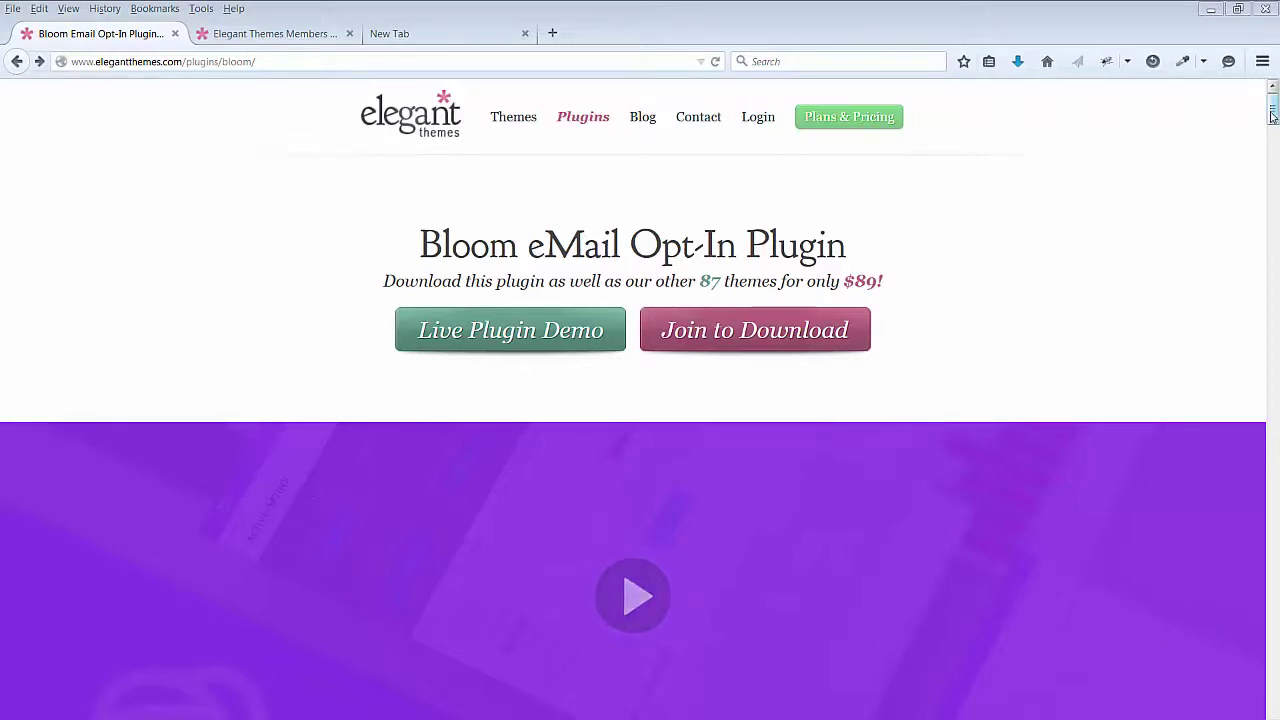
# Step: Scroll the Bloom plugin page down to its display types and fly-in trigger sections
pyautogui.moveTo(1273, 112); pyautogui.dragTo(1273, 220)
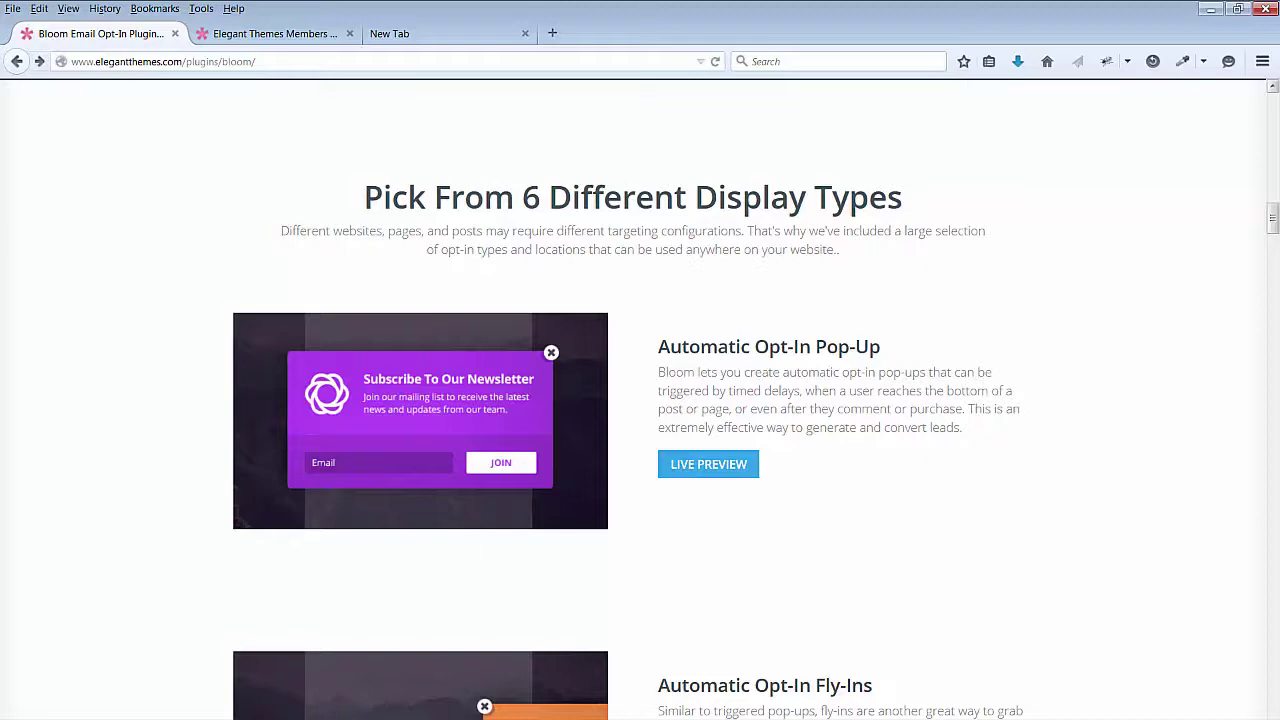
# Step: Scroll through the remaining Bloom trigger options and email-marketing integrations
pyautogui.scroll(-10, 1246, 194)
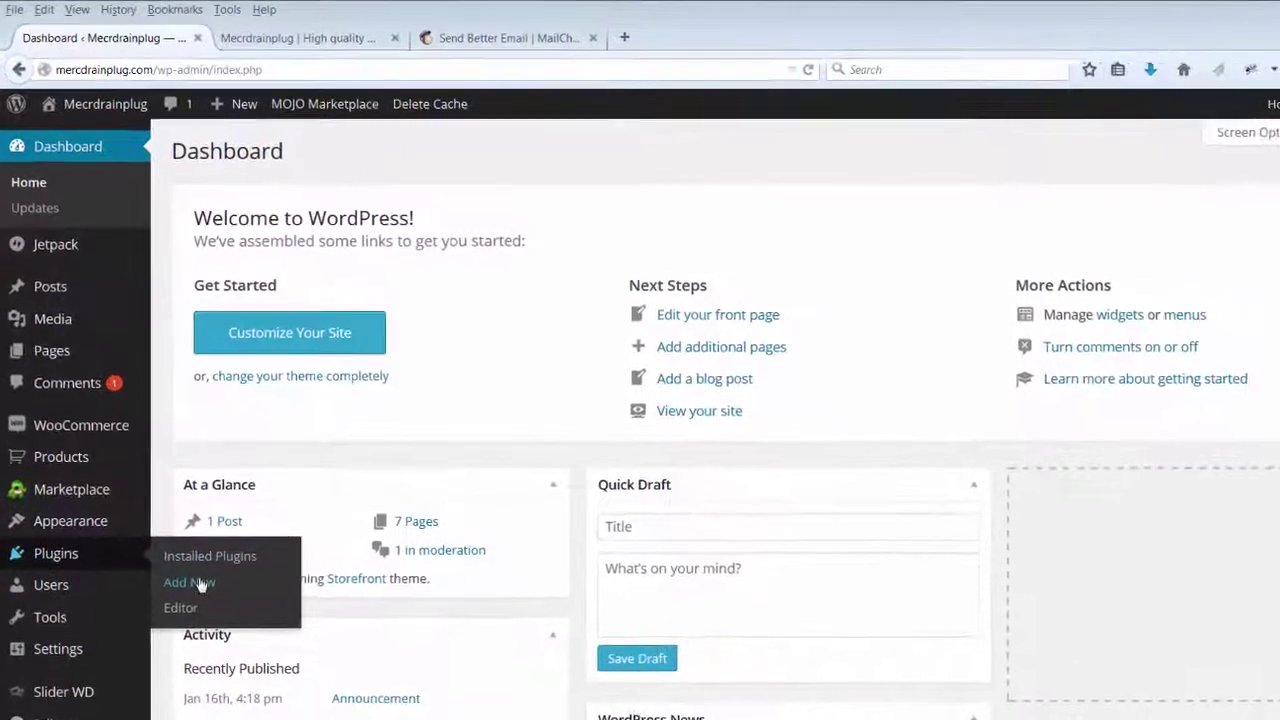
# Step: Upload bloom.zip through Plugins > Add New > Upload Plugin and install it
pyautogui.click(177, 543)
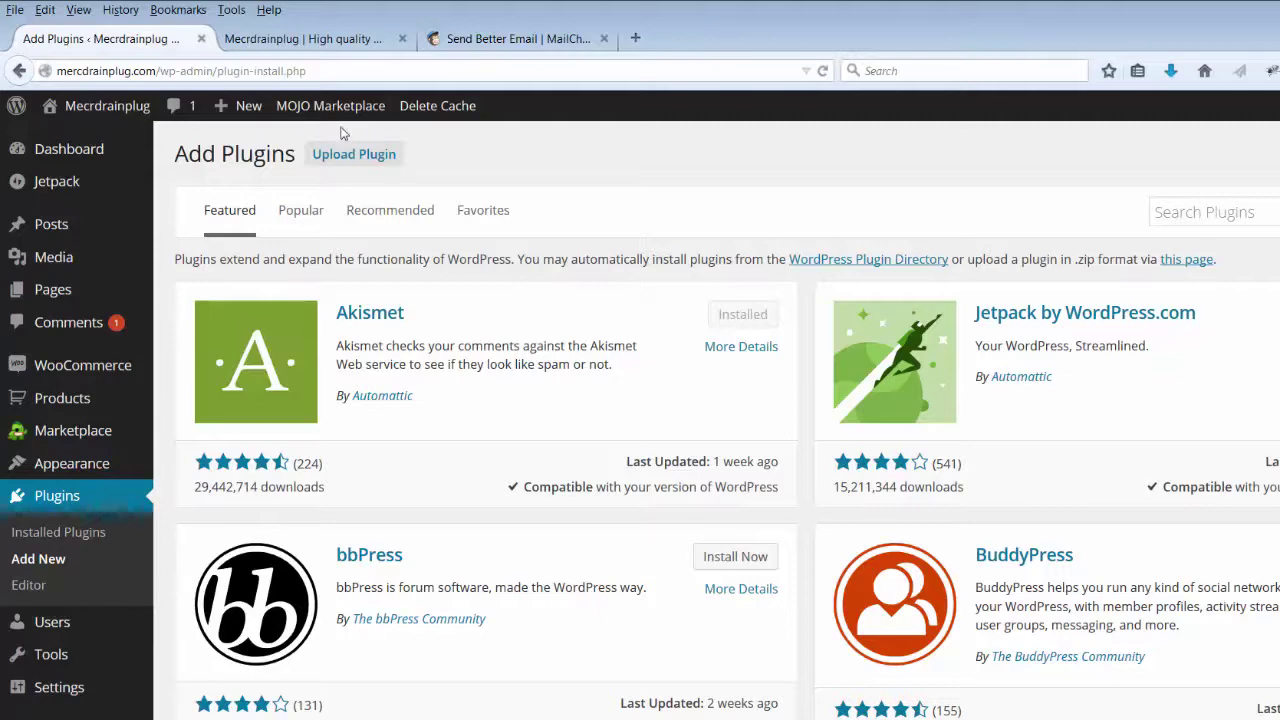
pyautogui.click(345, 156)
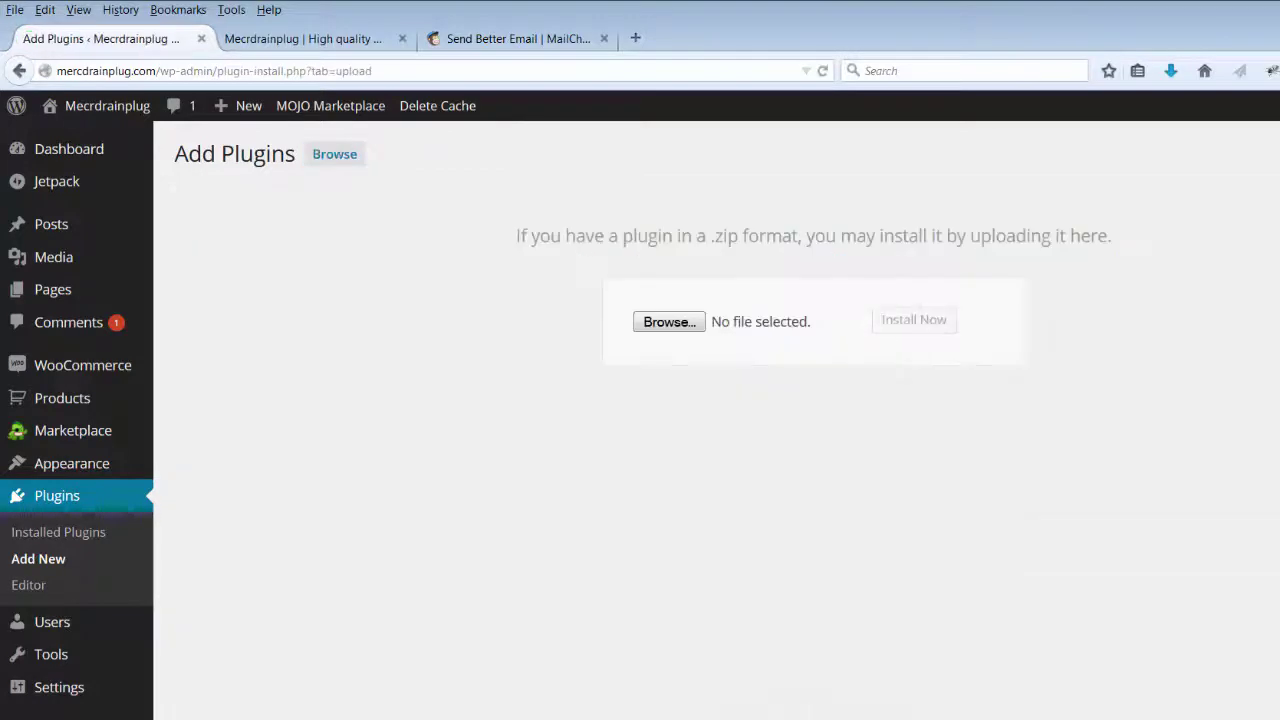
pyautogui.click(686, 322)
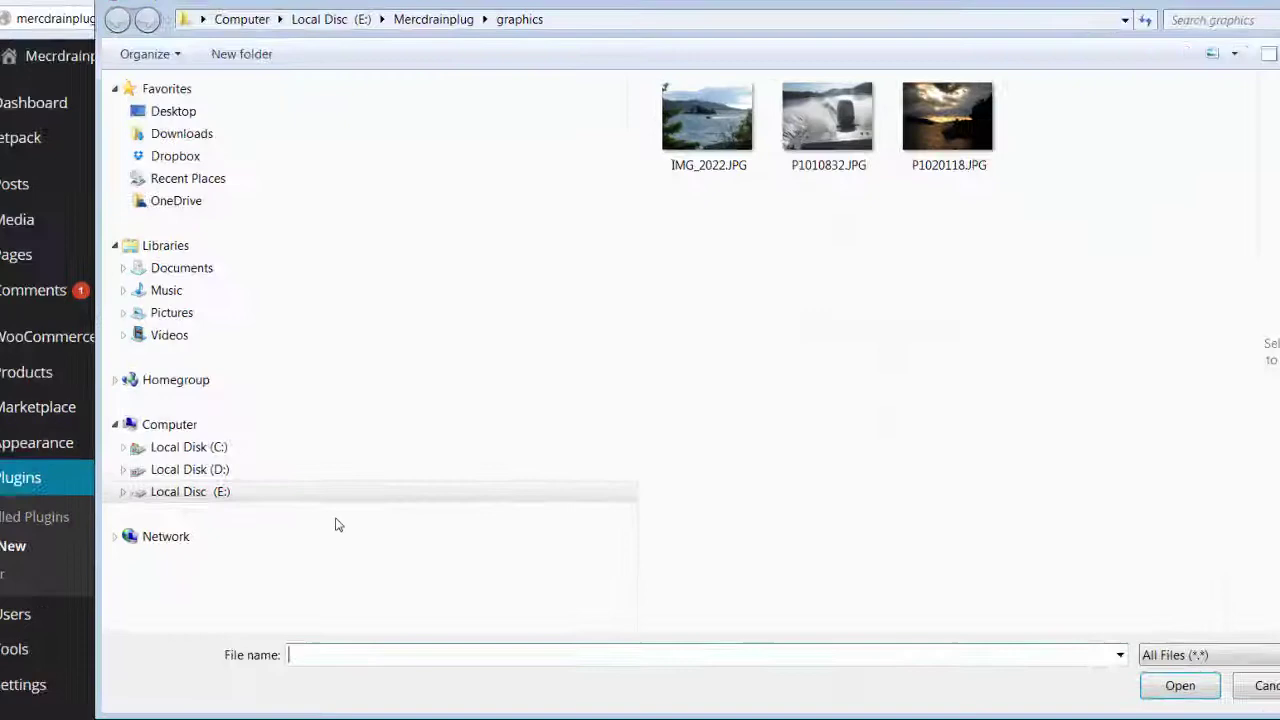
pyautogui.click(36, 446)
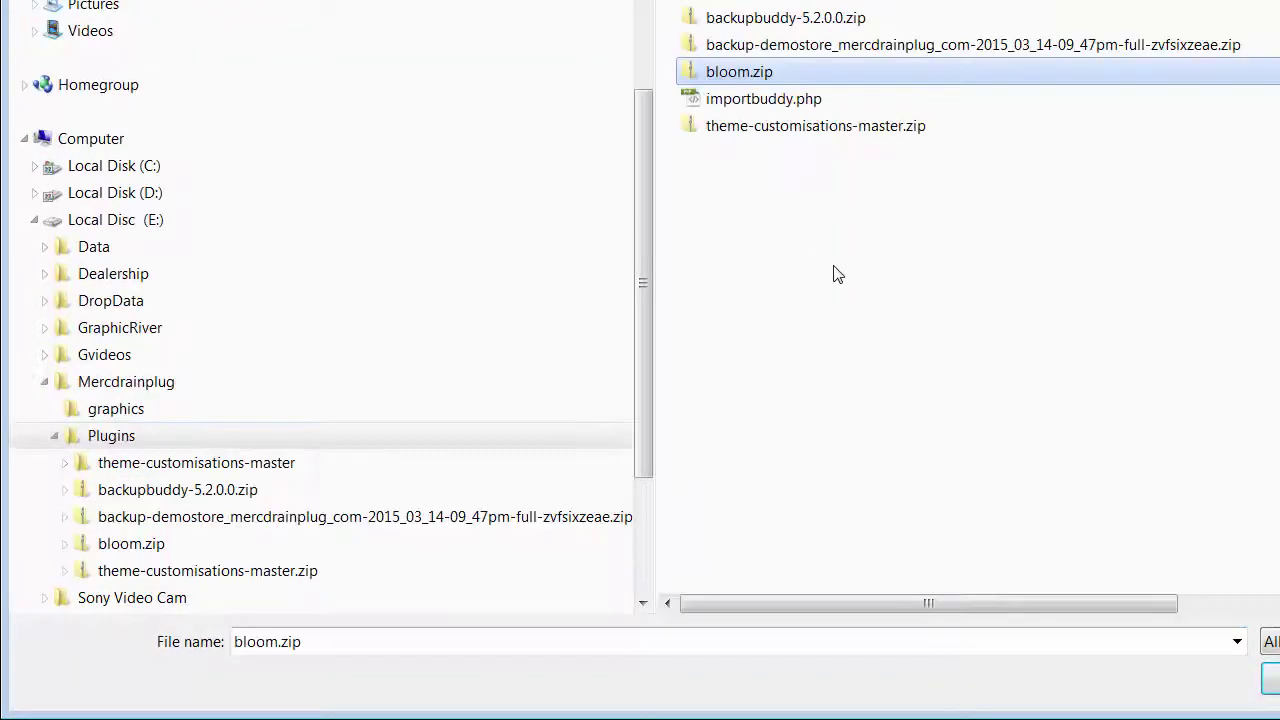
pyautogui.press('Return')
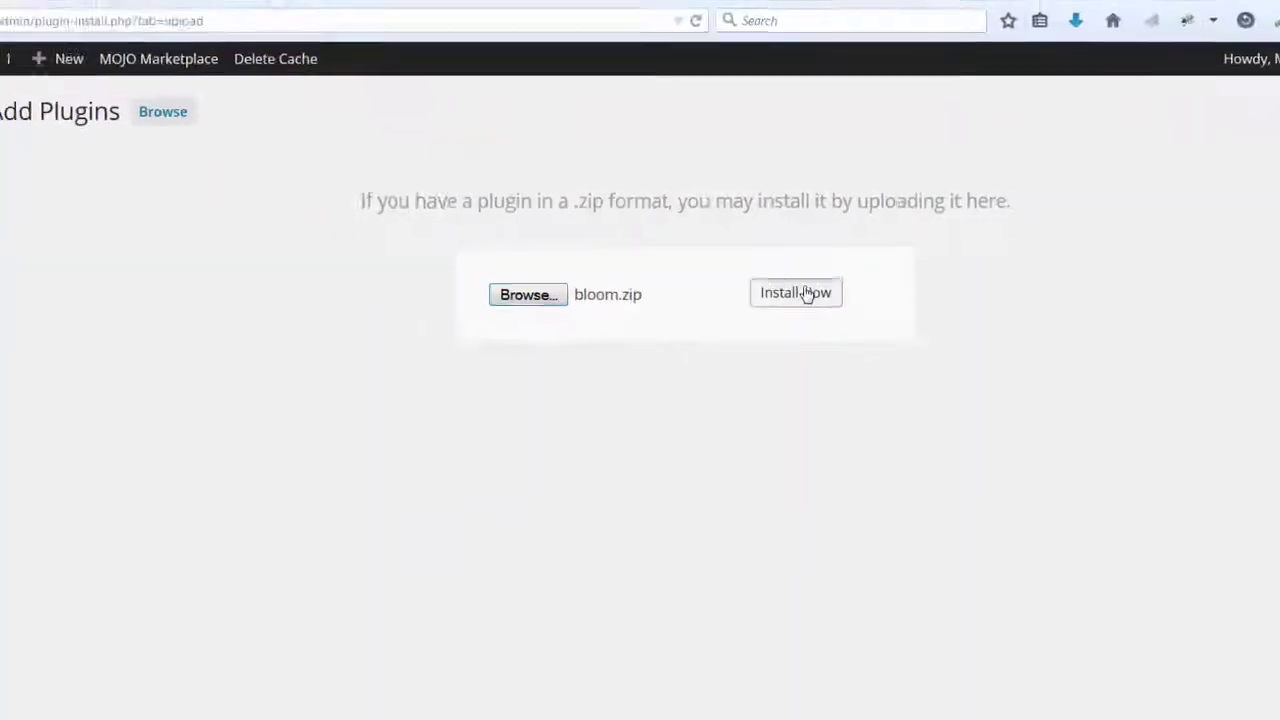
pyautogui.click(806, 293)
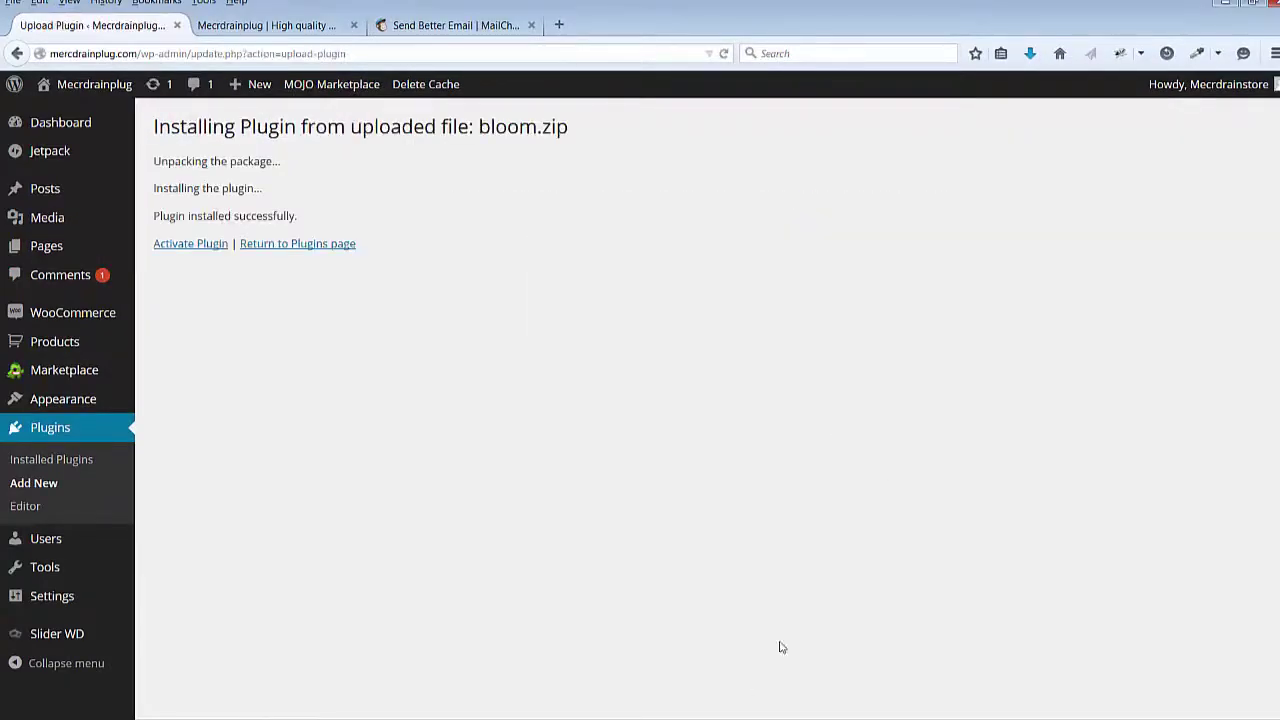
# Step: Activate Bloom and go to its Optin Forms settings page
pyautogui.click(190, 247)
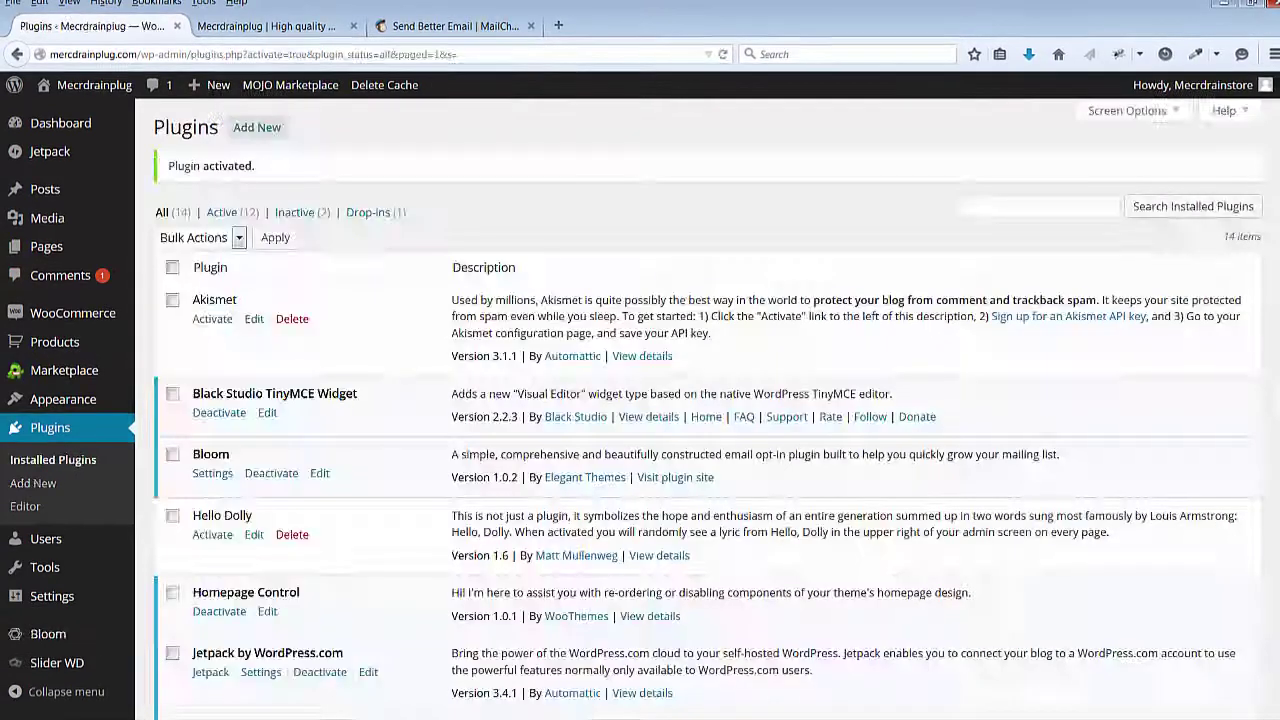
pyautogui.click(212, 475)
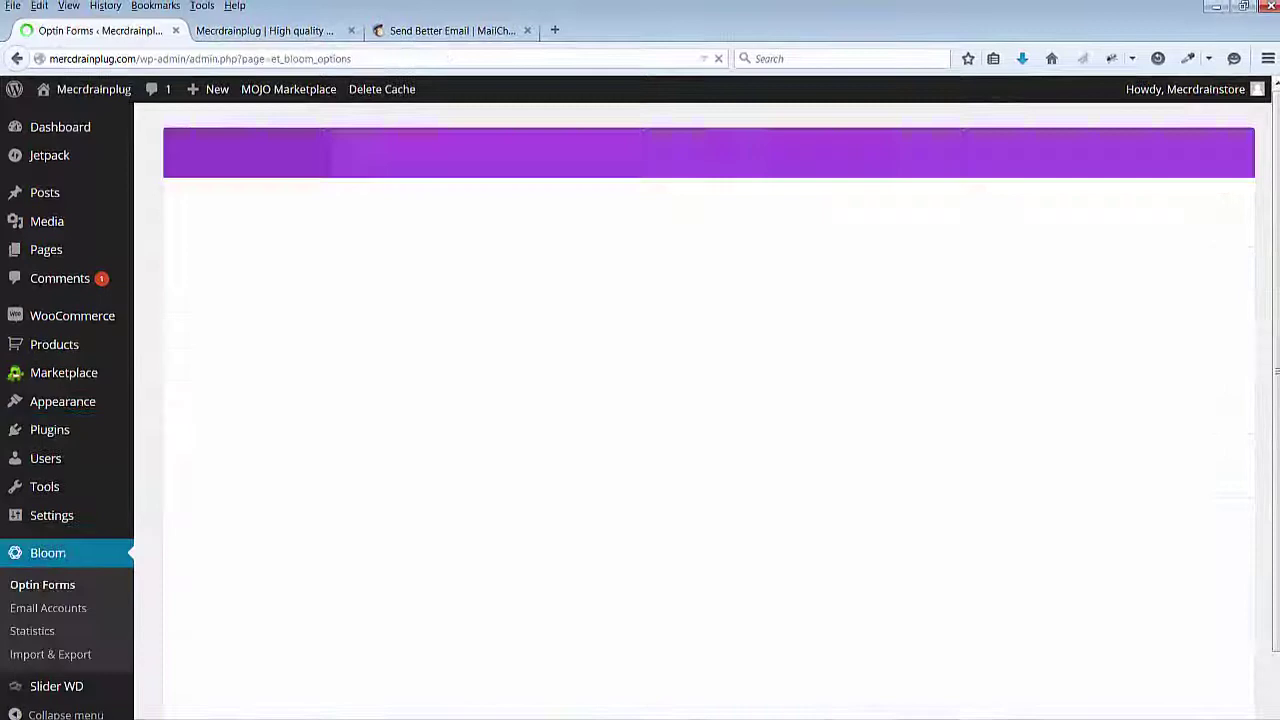
pyautogui.scroll(-2, 176, 635)
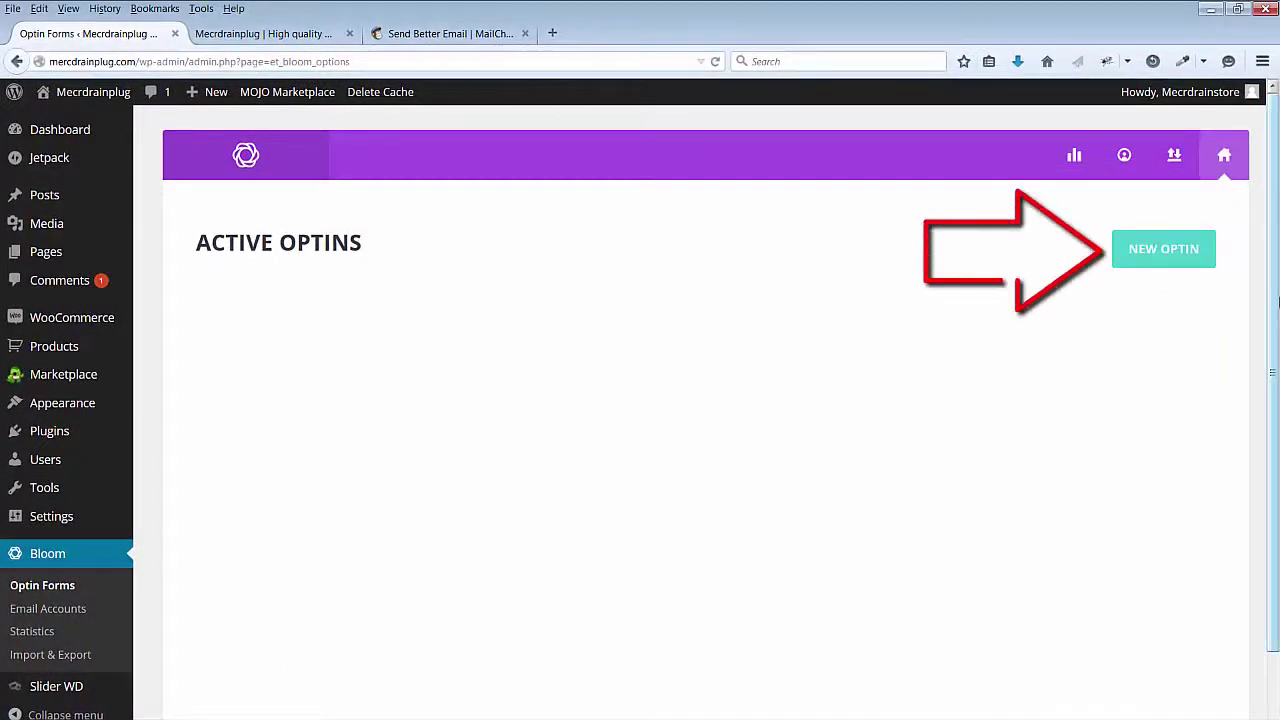
# Step: Create a new Fly In optin and rename it MyFlyinOptin
pyautogui.click(1151, 251)
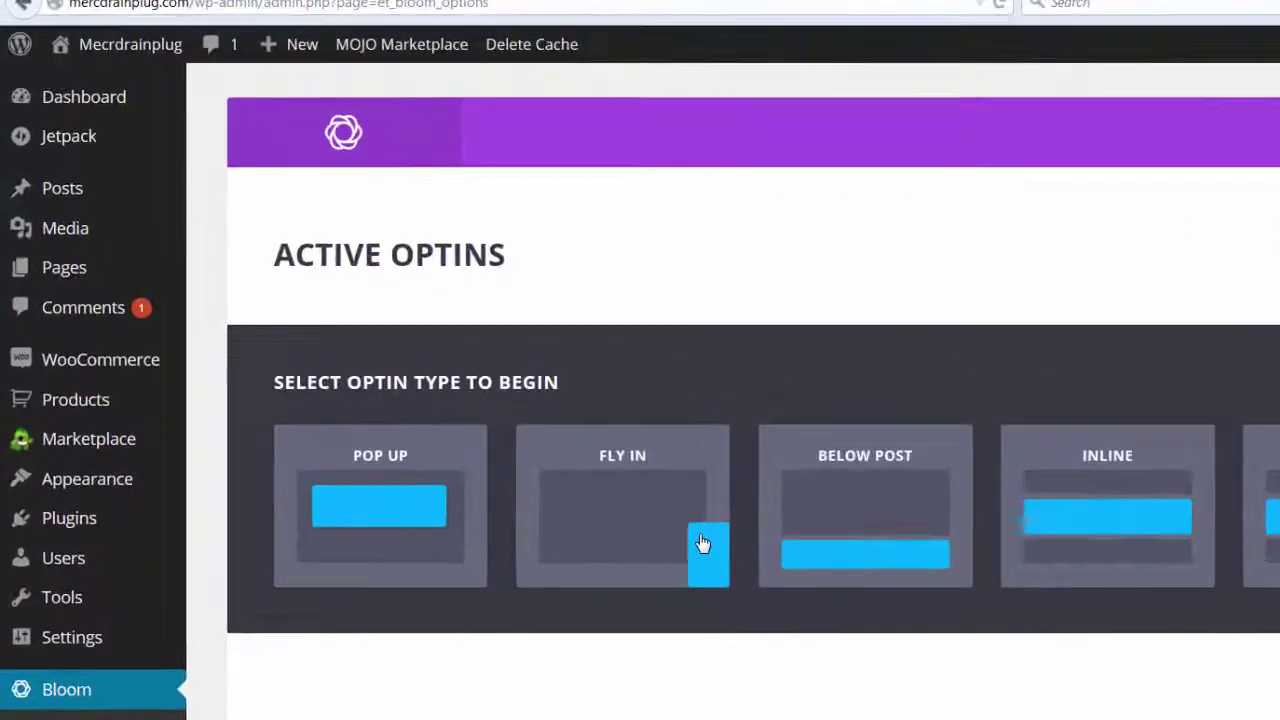
pyautogui.click(502, 448)
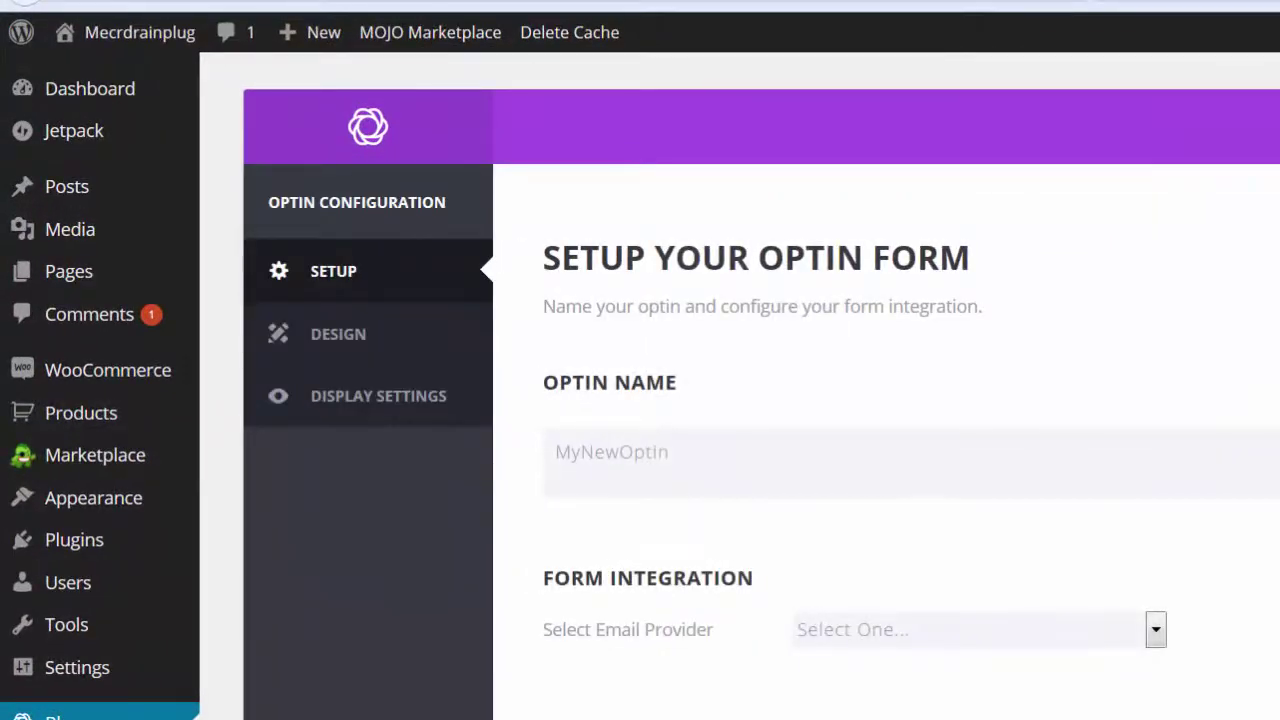
pyautogui.doubleClick(691, 457)
pyautogui.write('MyFlyinOptin')
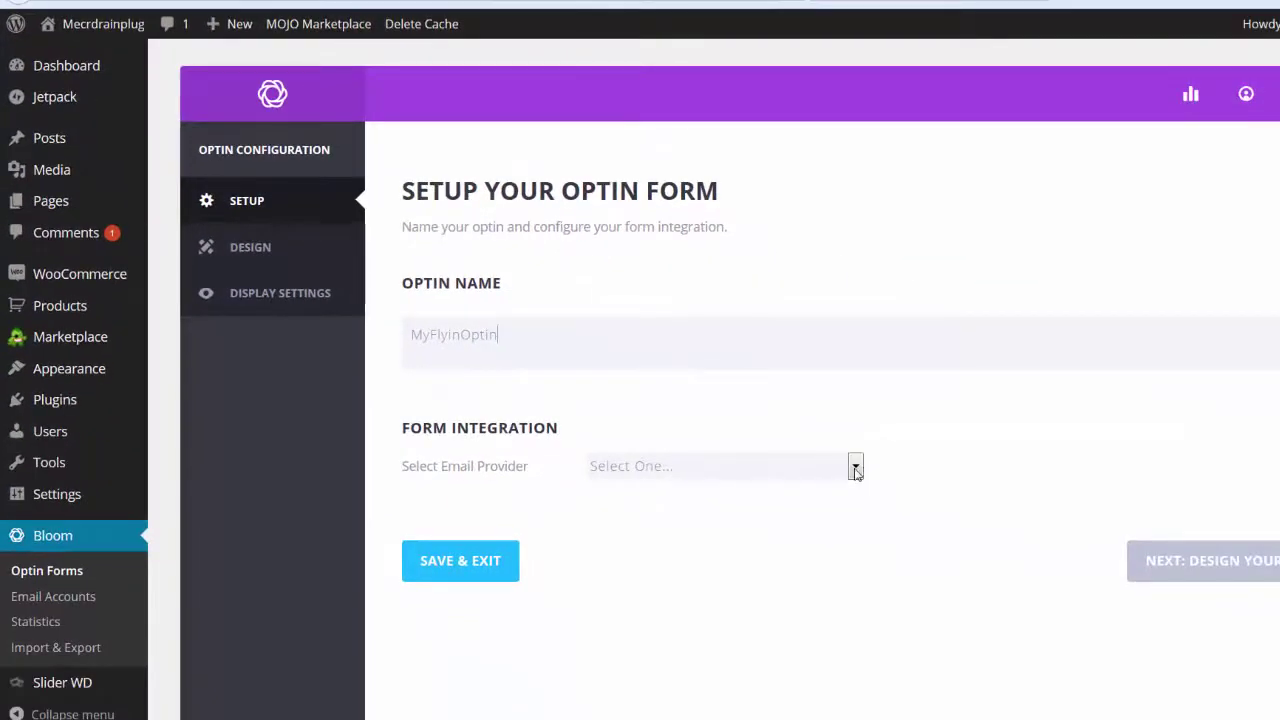
# Step: Choose MailChimp as the optin's email provider and start adding an account
pyautogui.click(856, 472)
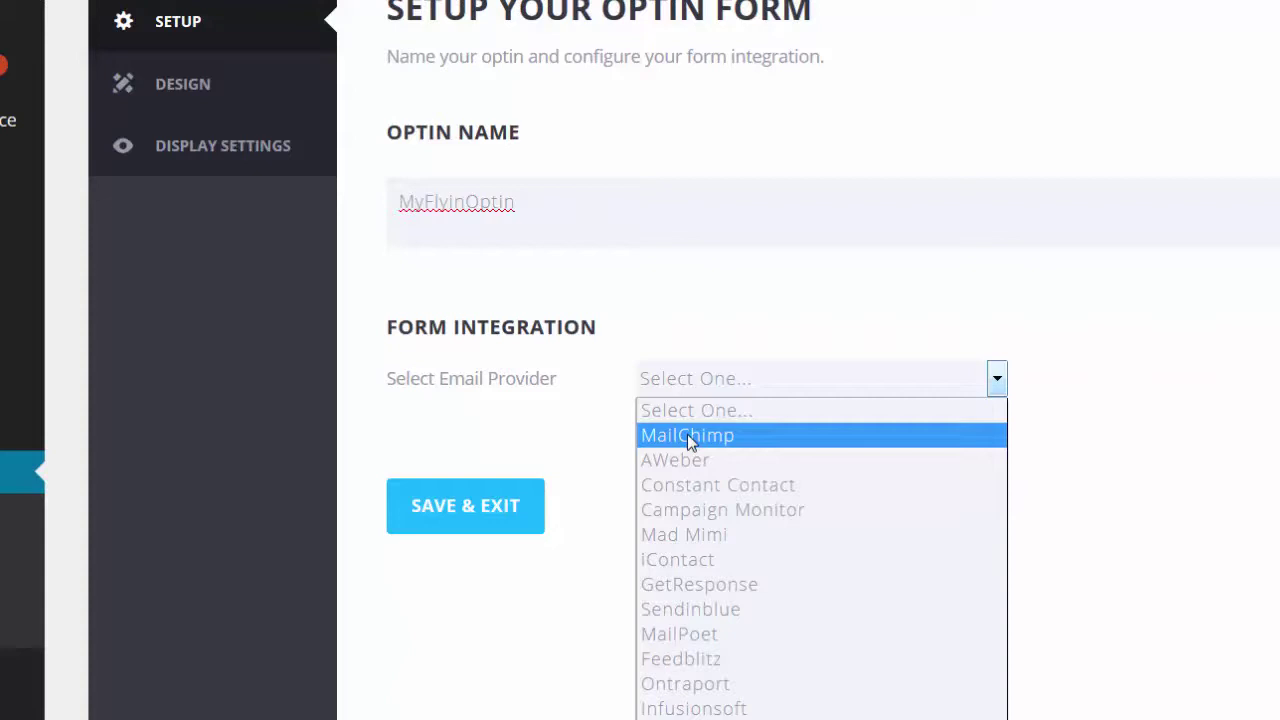
pyautogui.click(687, 435)
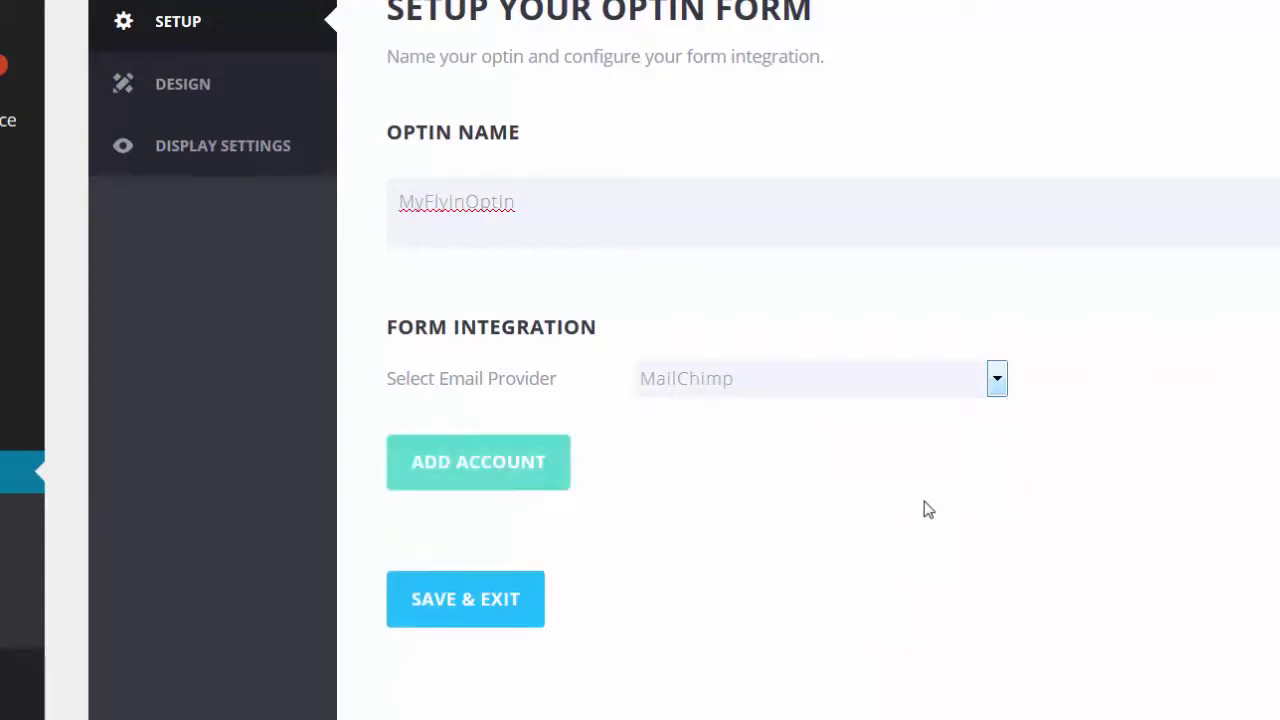
pyautogui.click(487, 461)
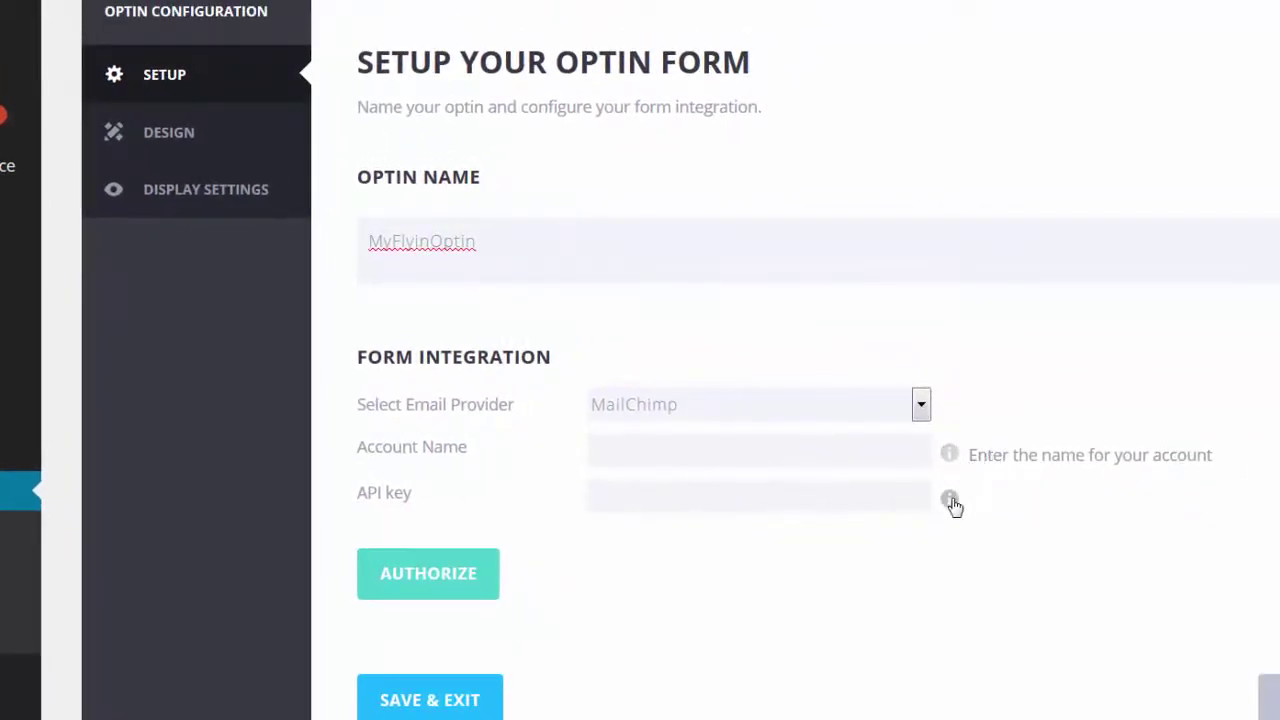
pyautogui.moveTo(951, 502)
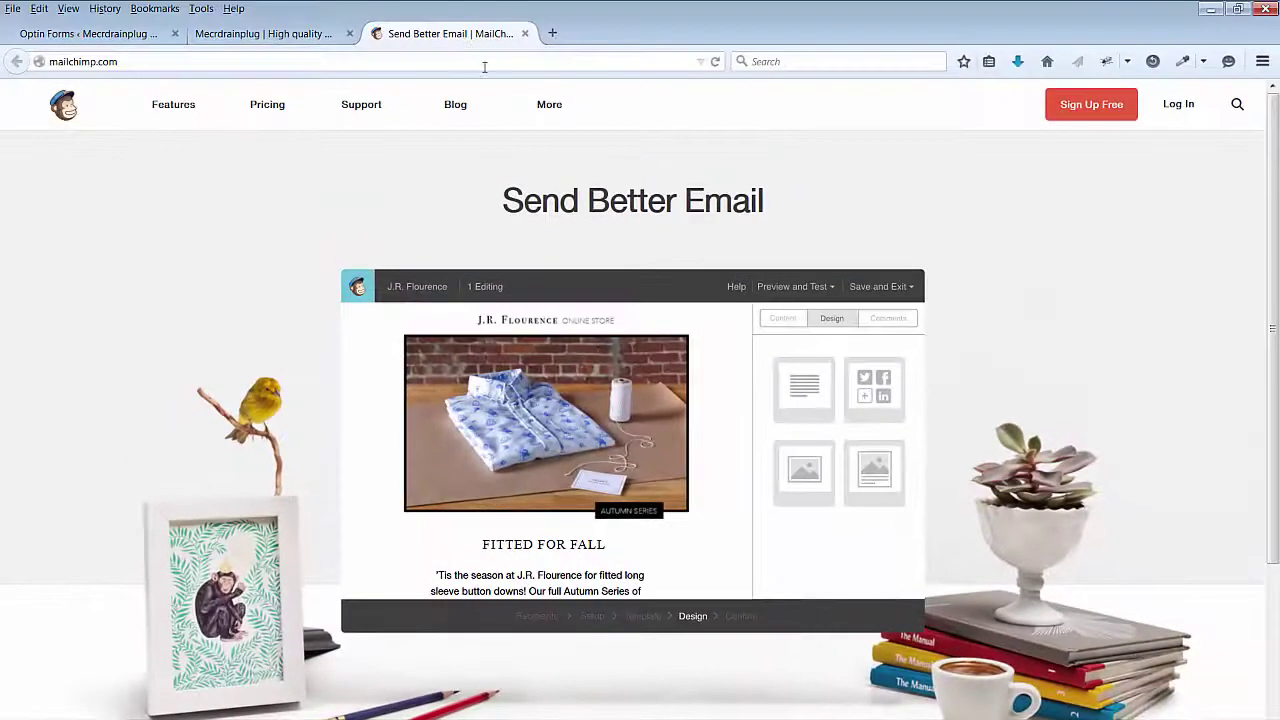
# Step: Begin the free MailChimp sign-up and enter the account email address
pyautogui.click(1080, 108)
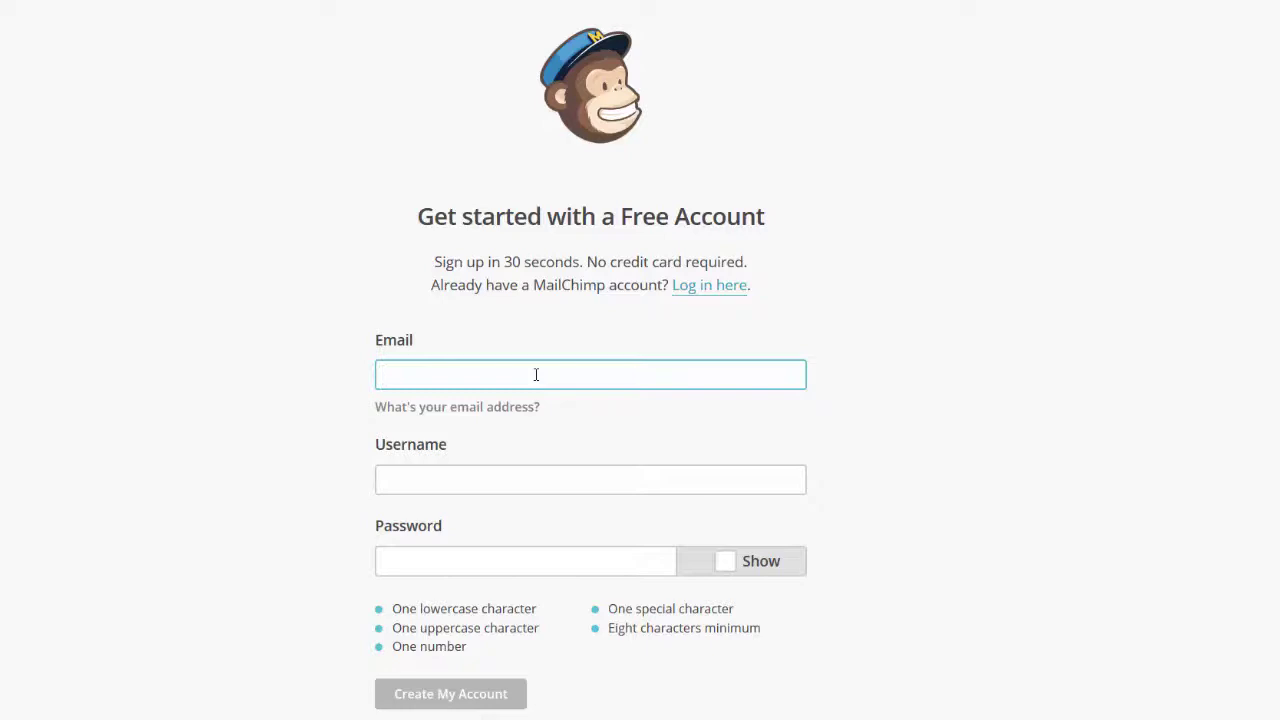
pyautogui.press('Tab')
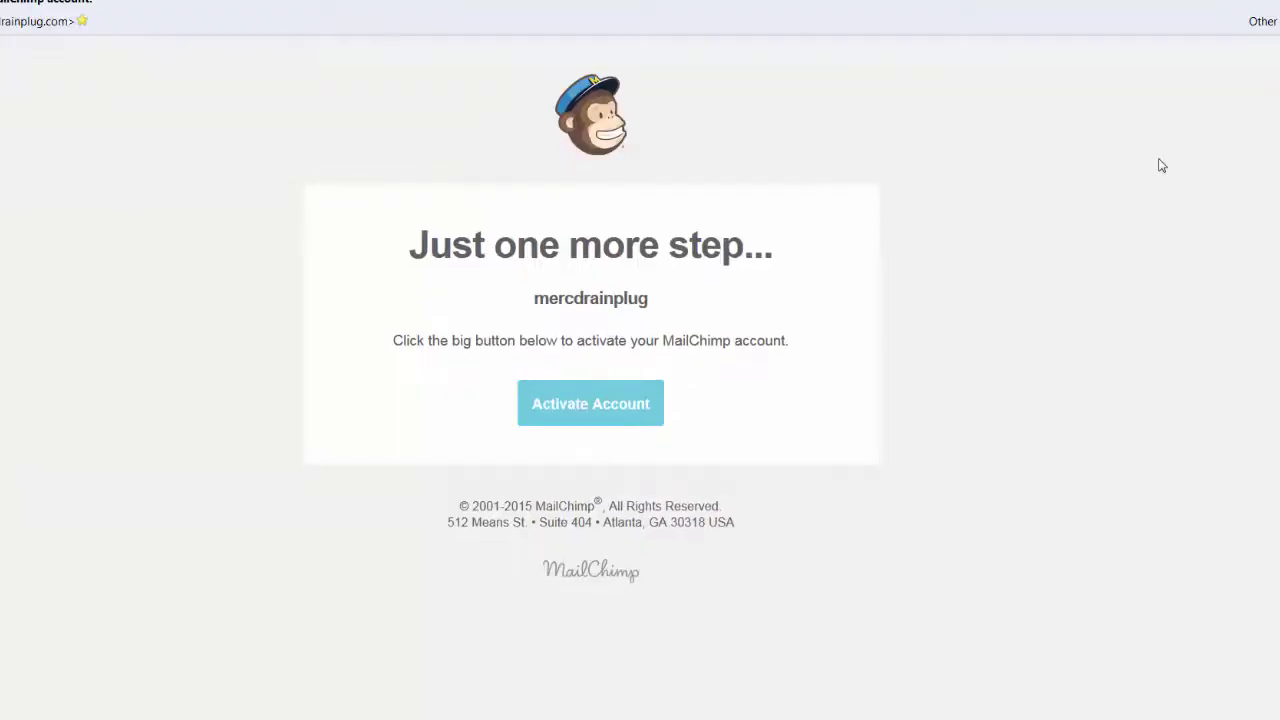
# Step: Activate the MailChimp account, answer No to importing a list, and dismiss the tour tip
pyautogui.click(597, 406)
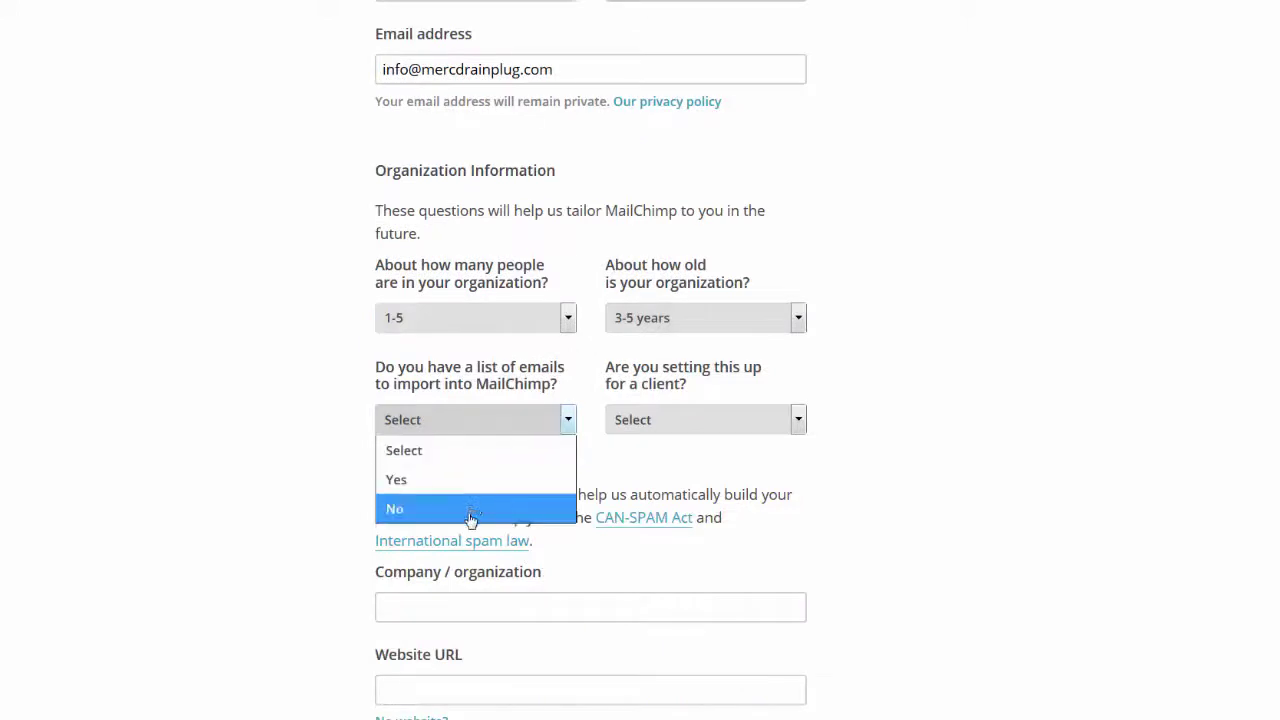
pyautogui.click(471, 515)
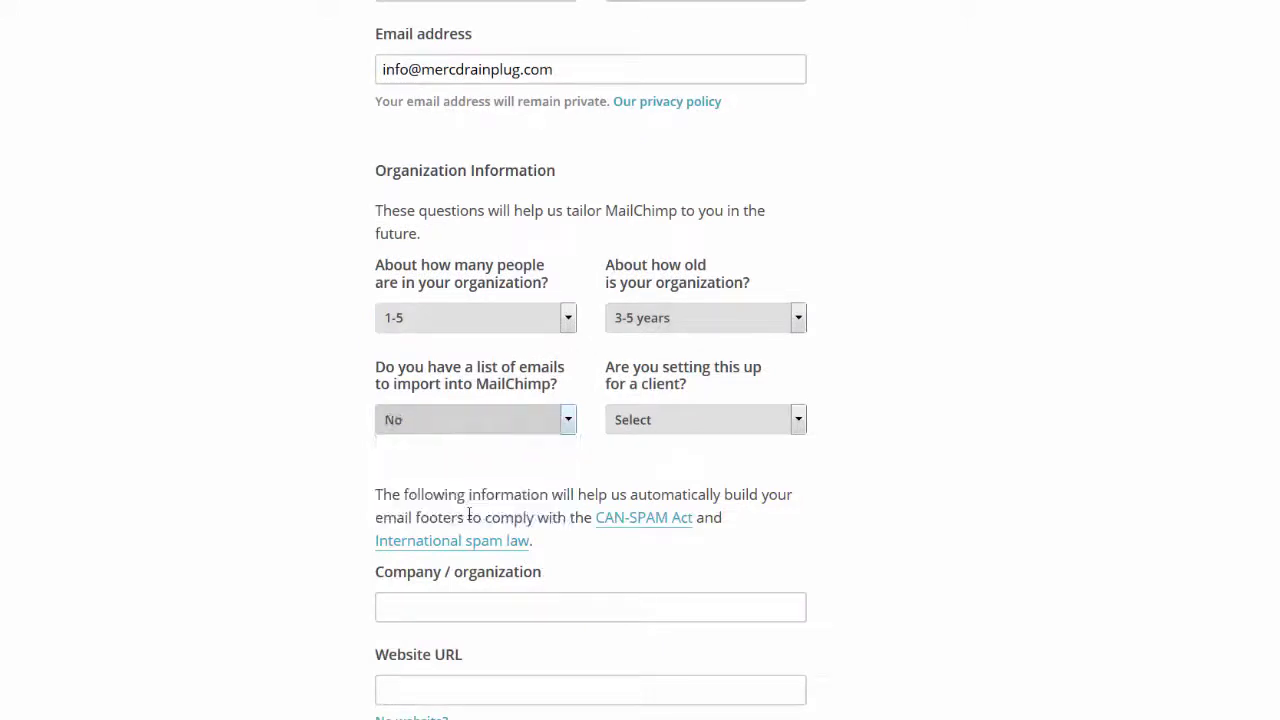
pyautogui.click(797, 424)
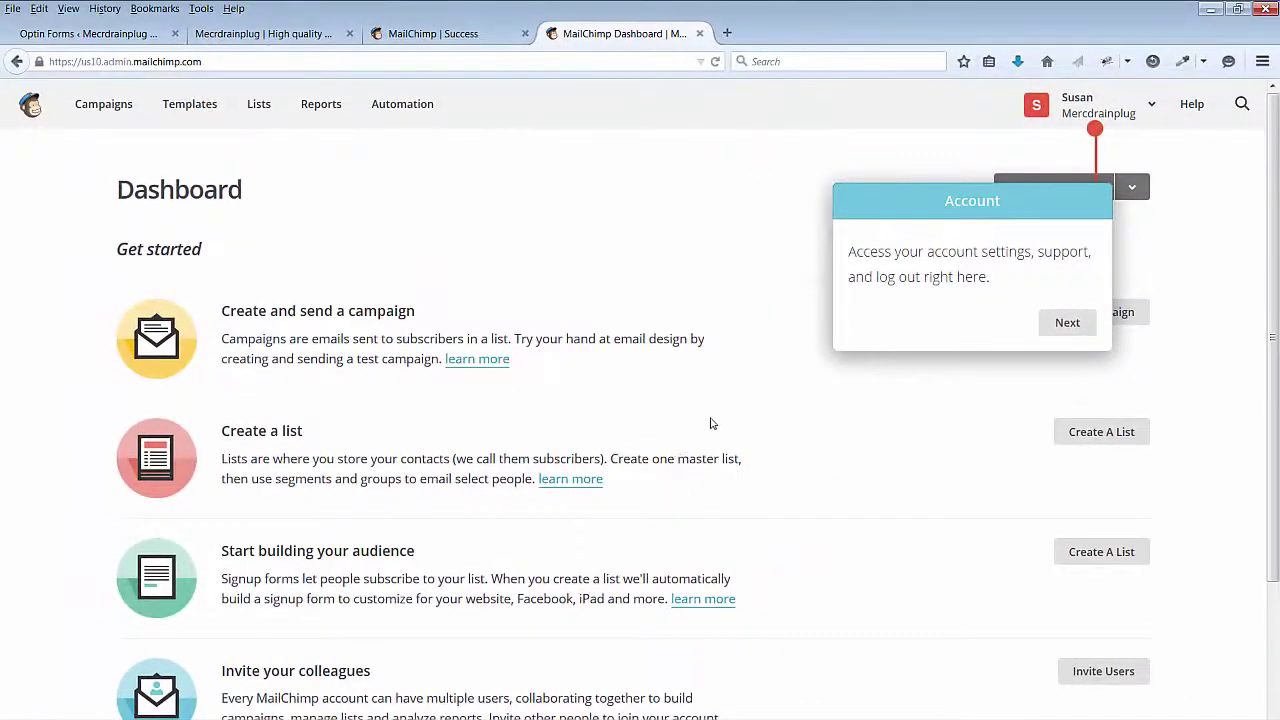
pyautogui.click(710, 424)
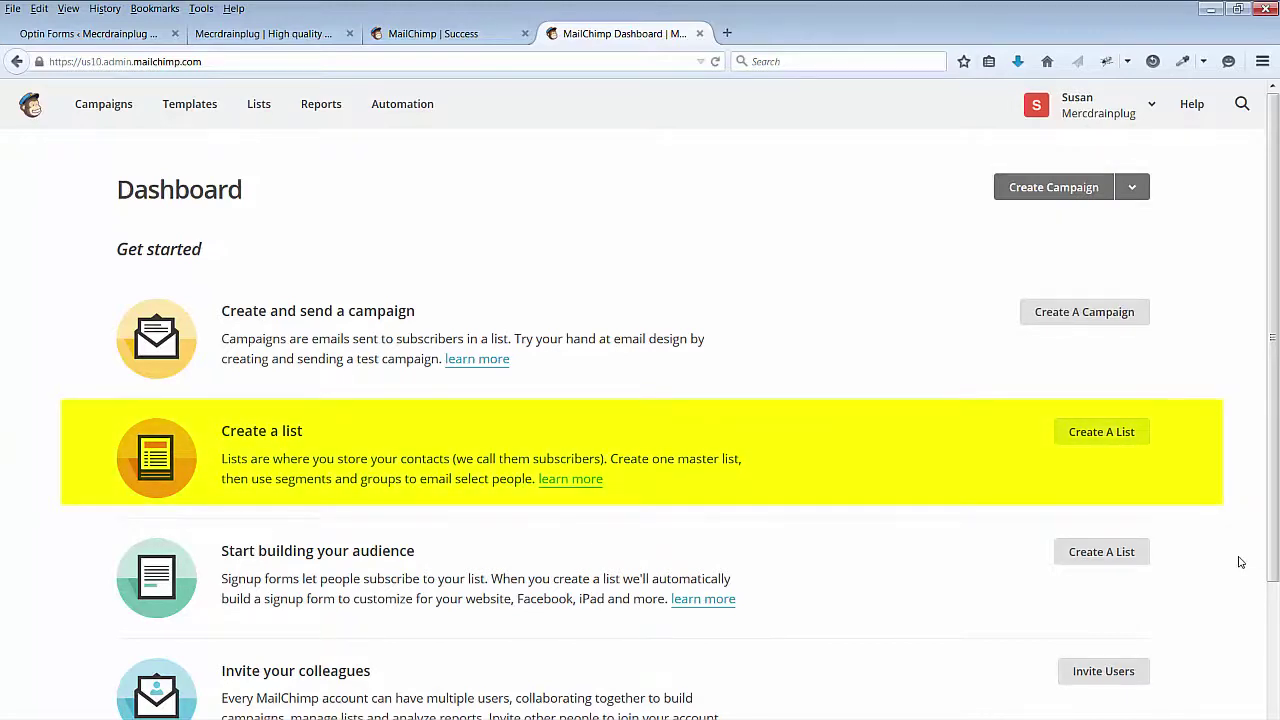
# Step: Create the 'Mercdrainplug Newsletter' list with the business from-email and daily summary notifications enabled
pyautogui.click(1117, 433)
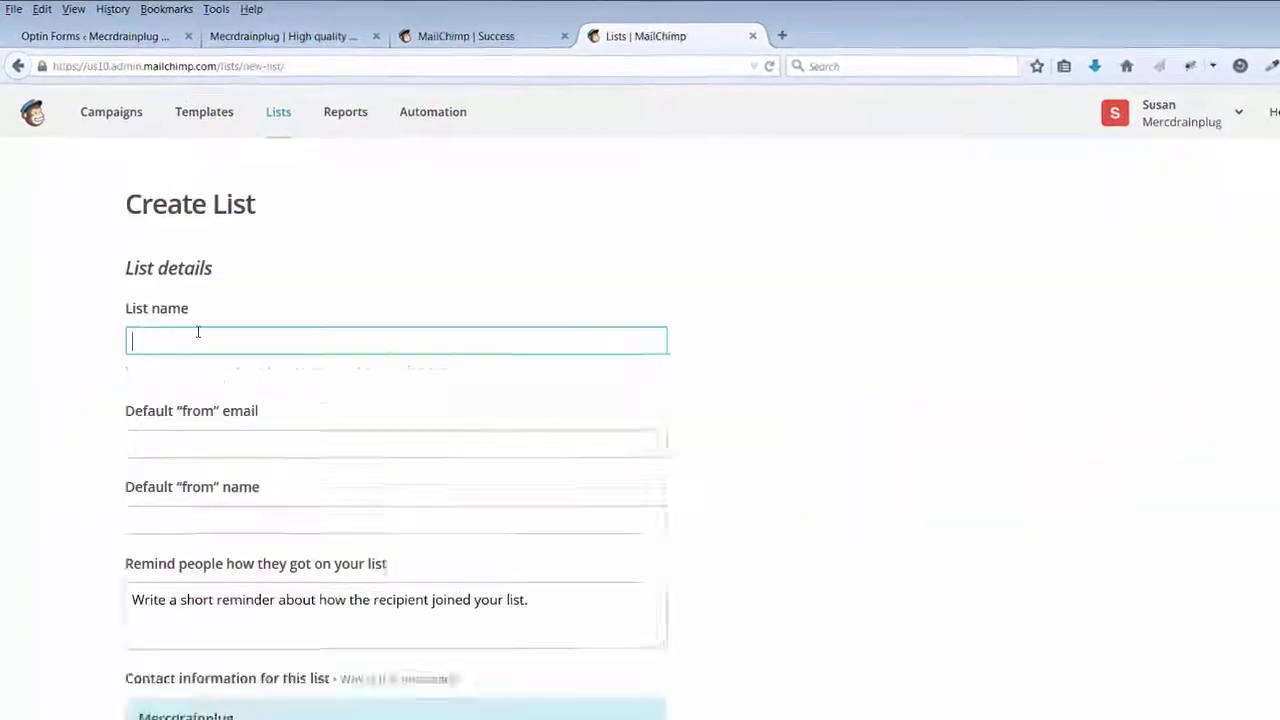
pyautogui.write('Mercdrainplug Newsletter')
pyautogui.click(284, 488)
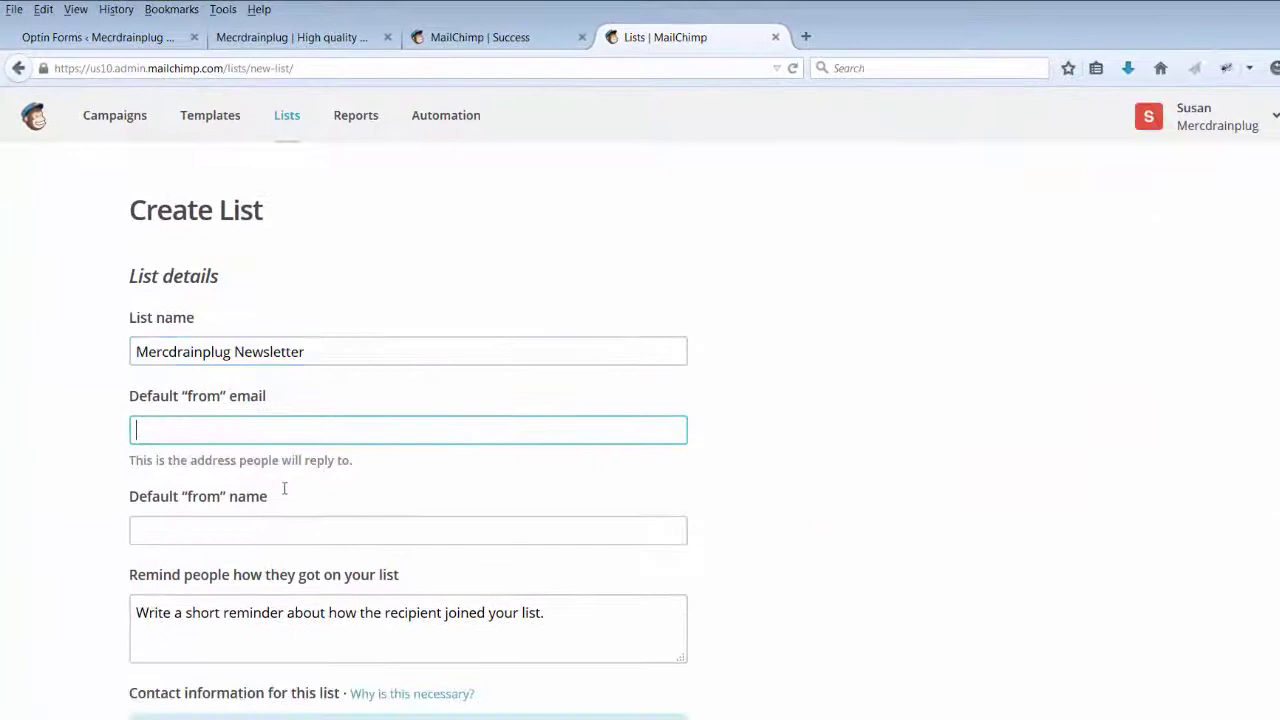
pyautogui.press('Tab')
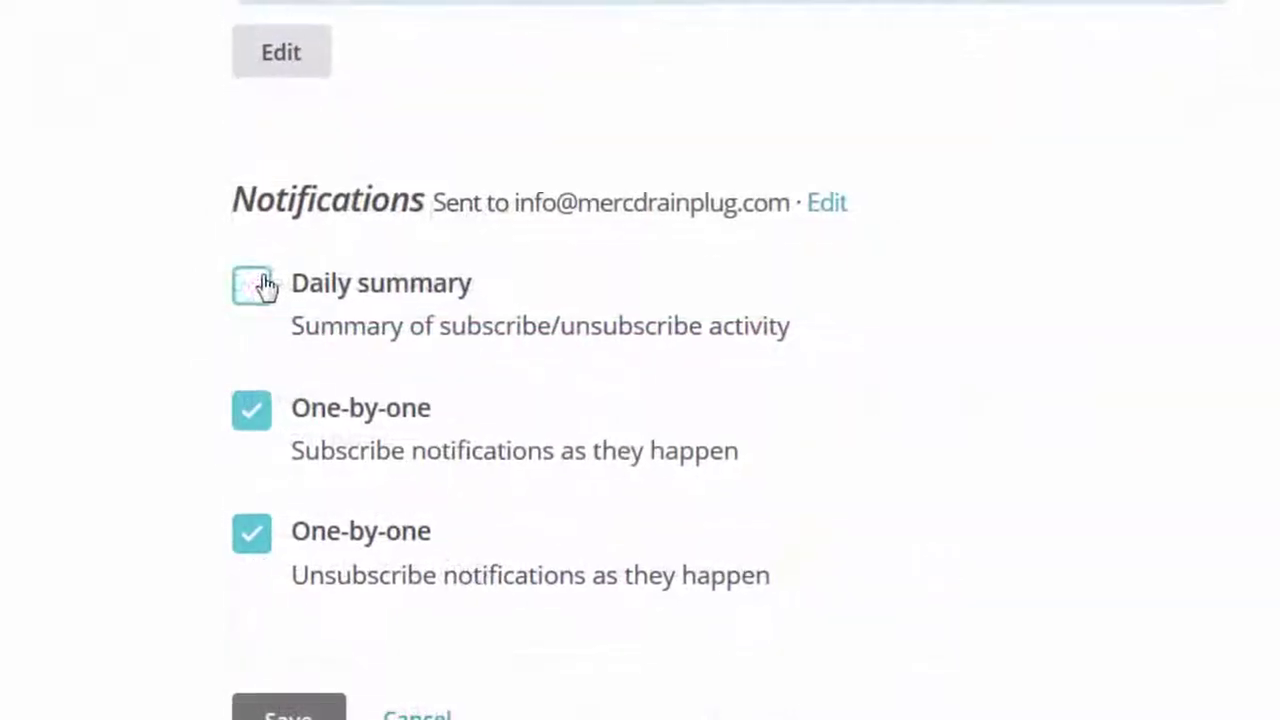
pyautogui.click(256, 282)
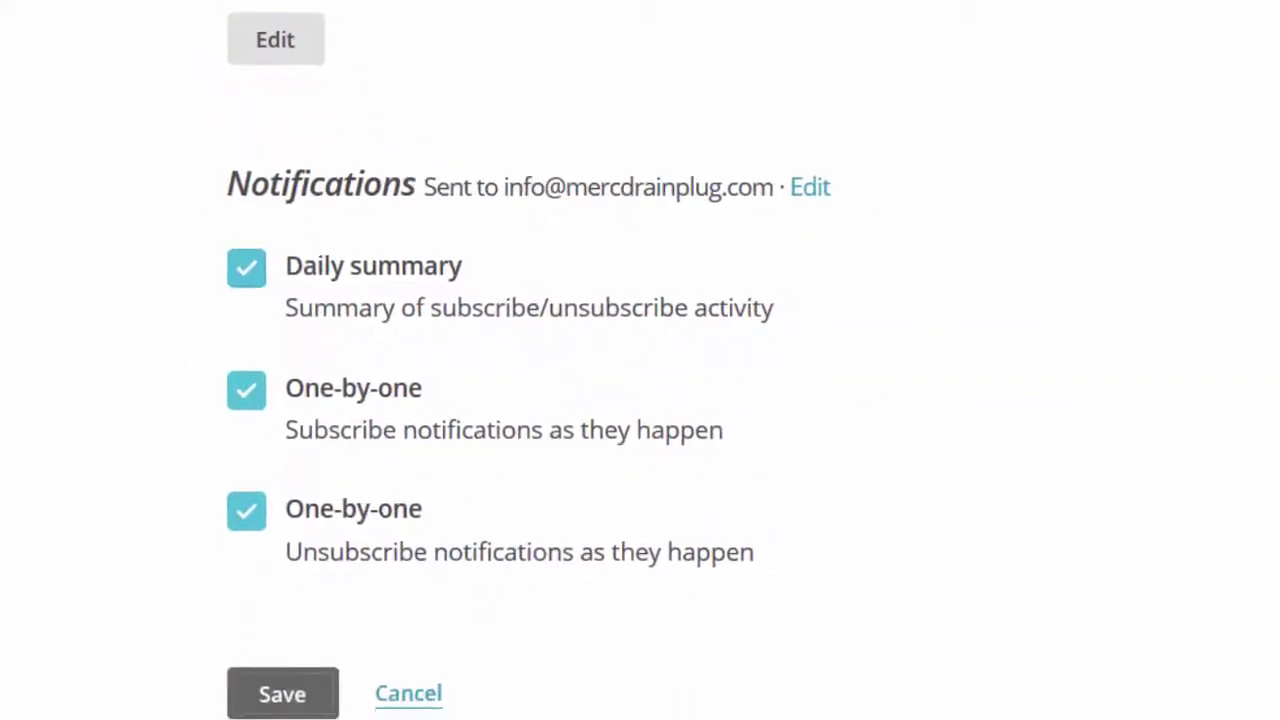
pyautogui.click(303, 714)
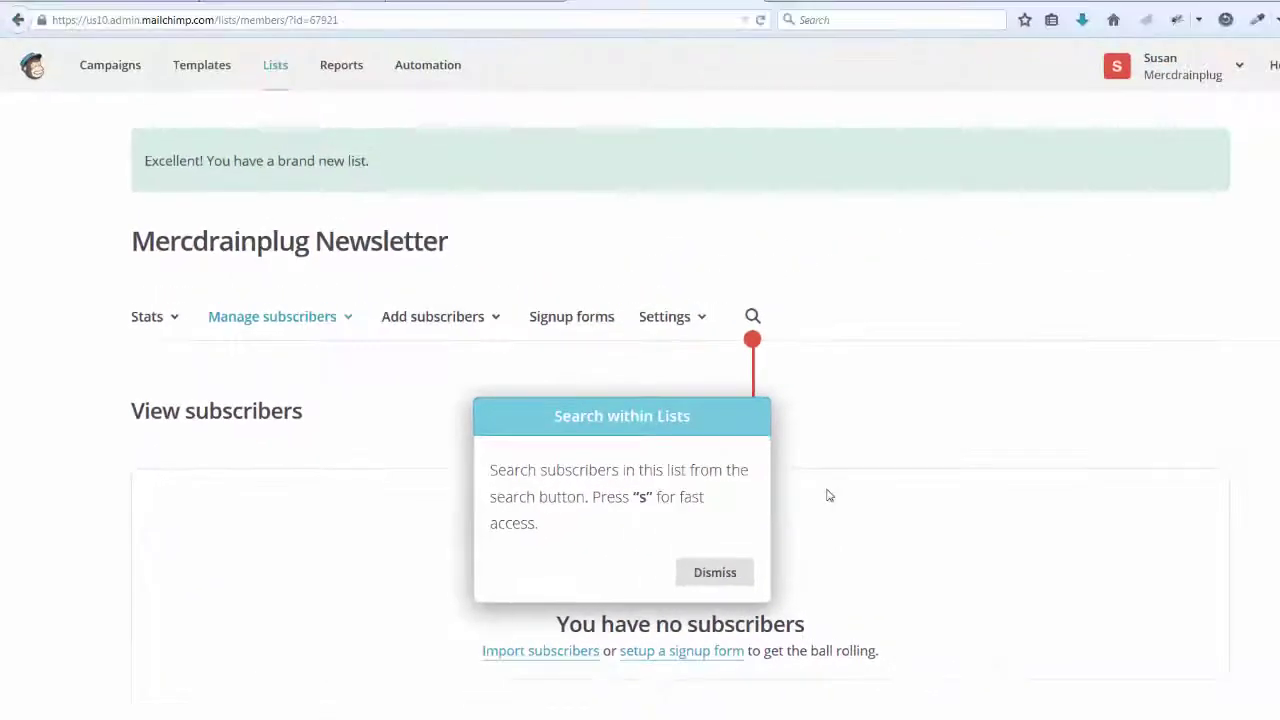
pyautogui.click(1196, 330)
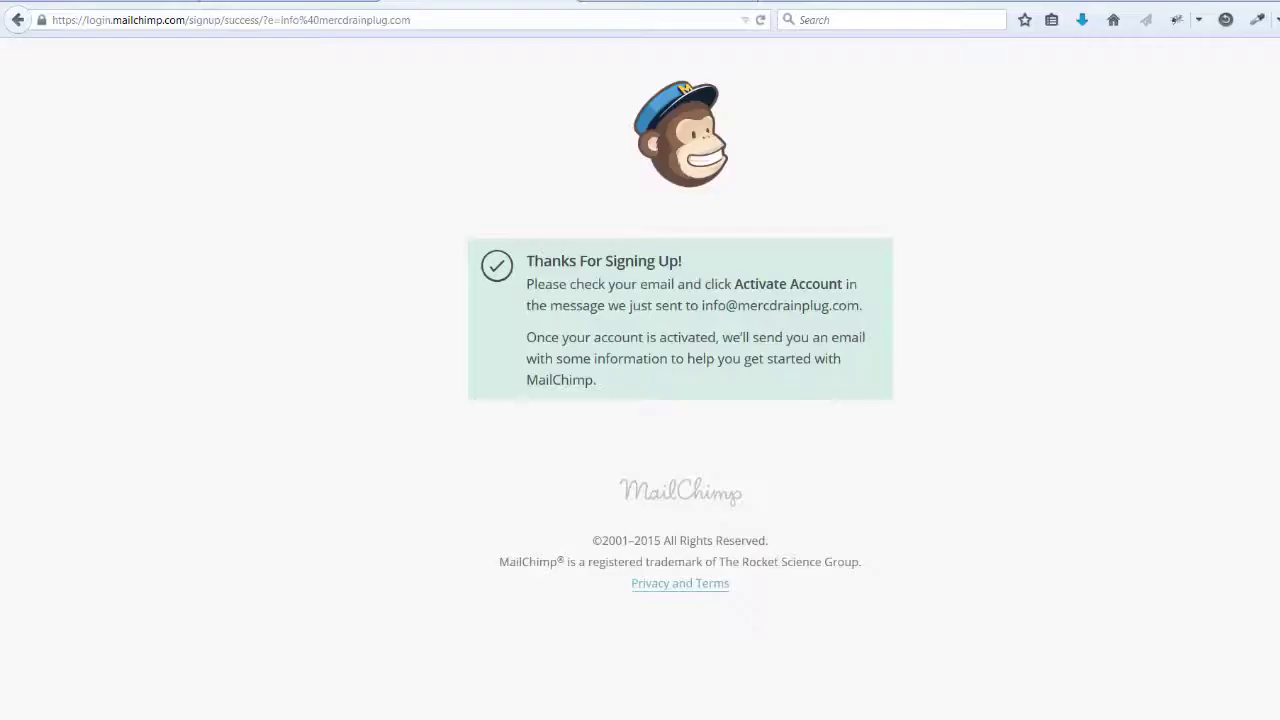
# Step: Enter 'Mercdrainplug' as the Bloom MailChimp account name and open the Adding Email Accounts documentation
pyautogui.click(300, 3)
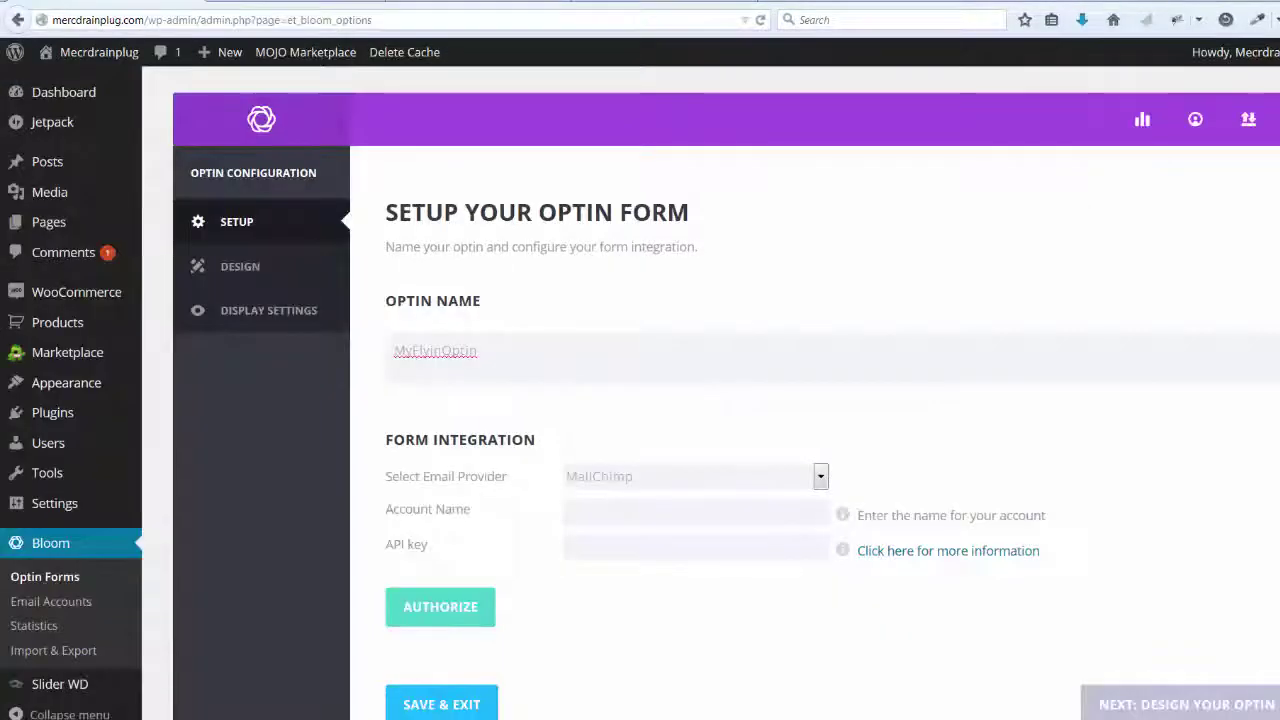
pyautogui.scroll(-3, 903, 312)
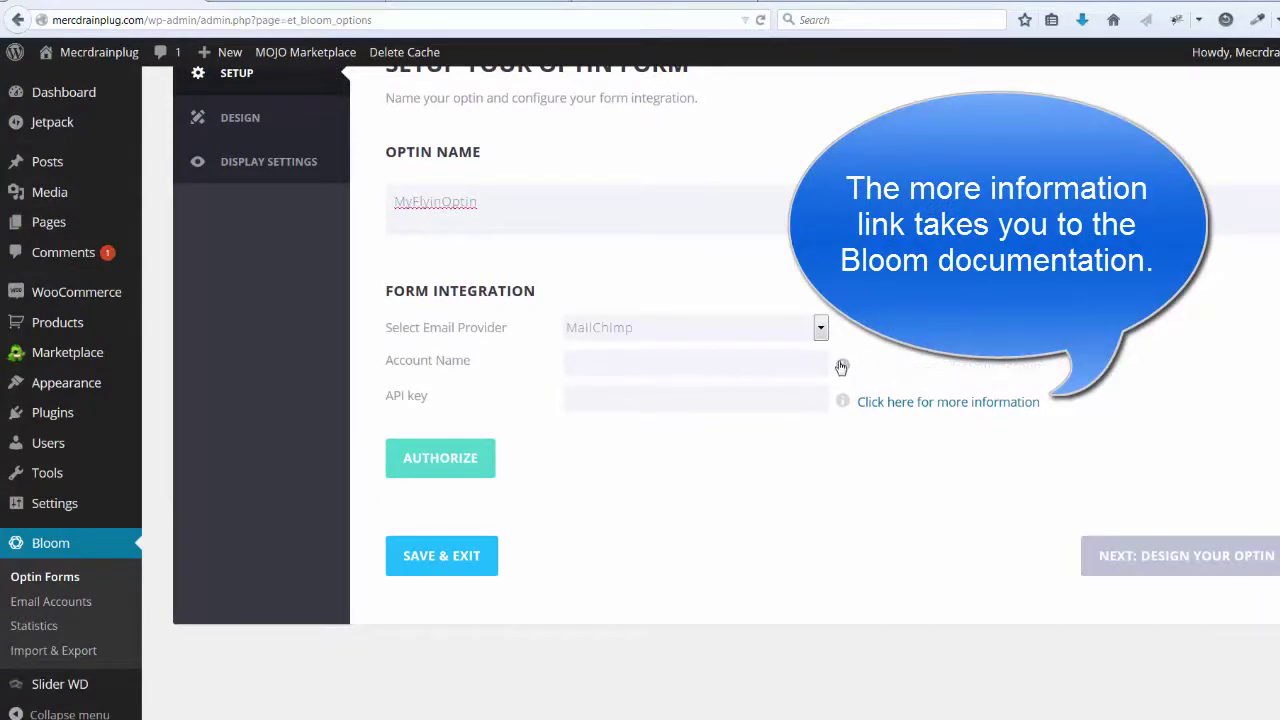
pyautogui.write('Mercdrainplug')
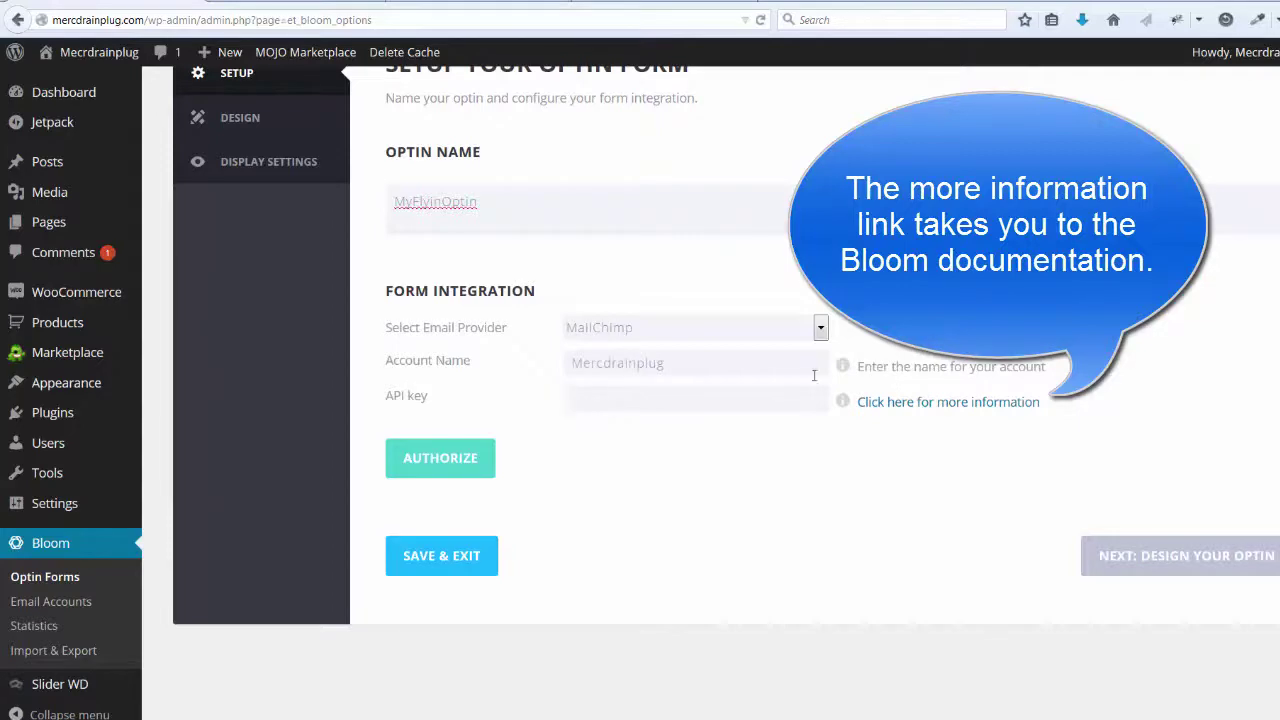
pyautogui.click(997, 402)
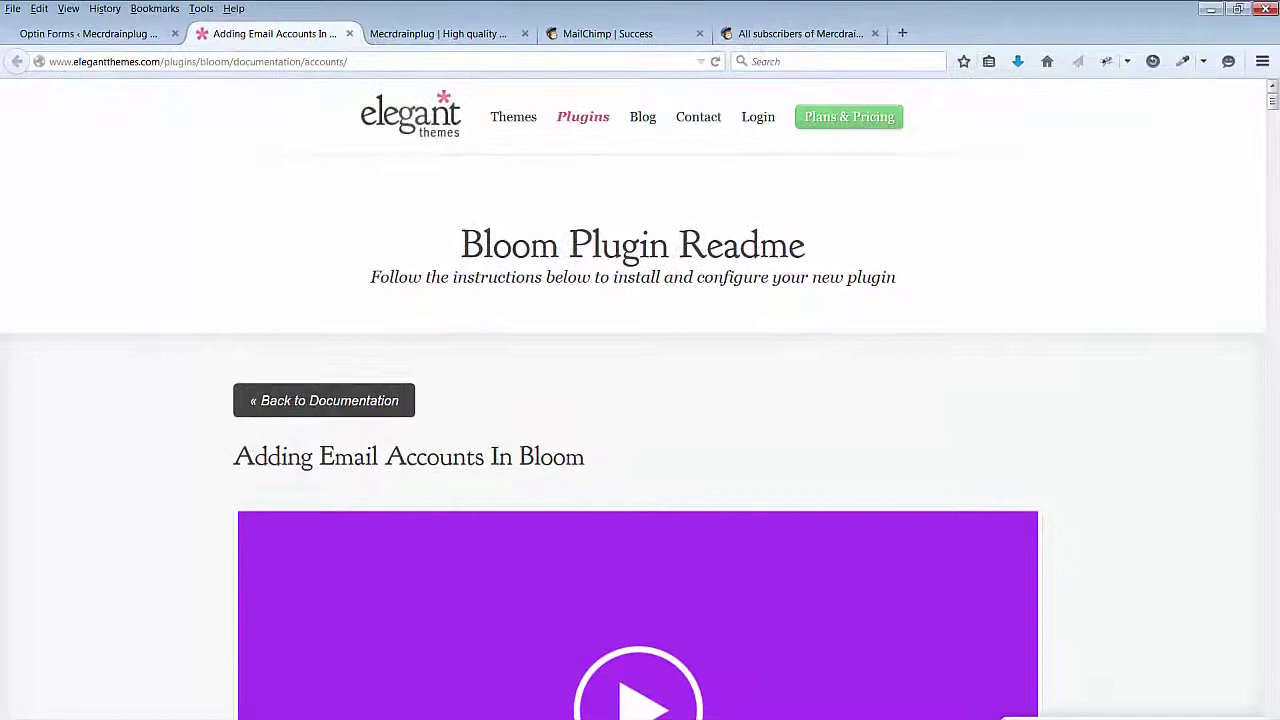
# Step: Read Bloom's MailChimp API key instructions, then return to the Mercdrainplug Newsletter list
pyautogui.moveTo(1273, 98); pyautogui.dragTo(1273, 175)
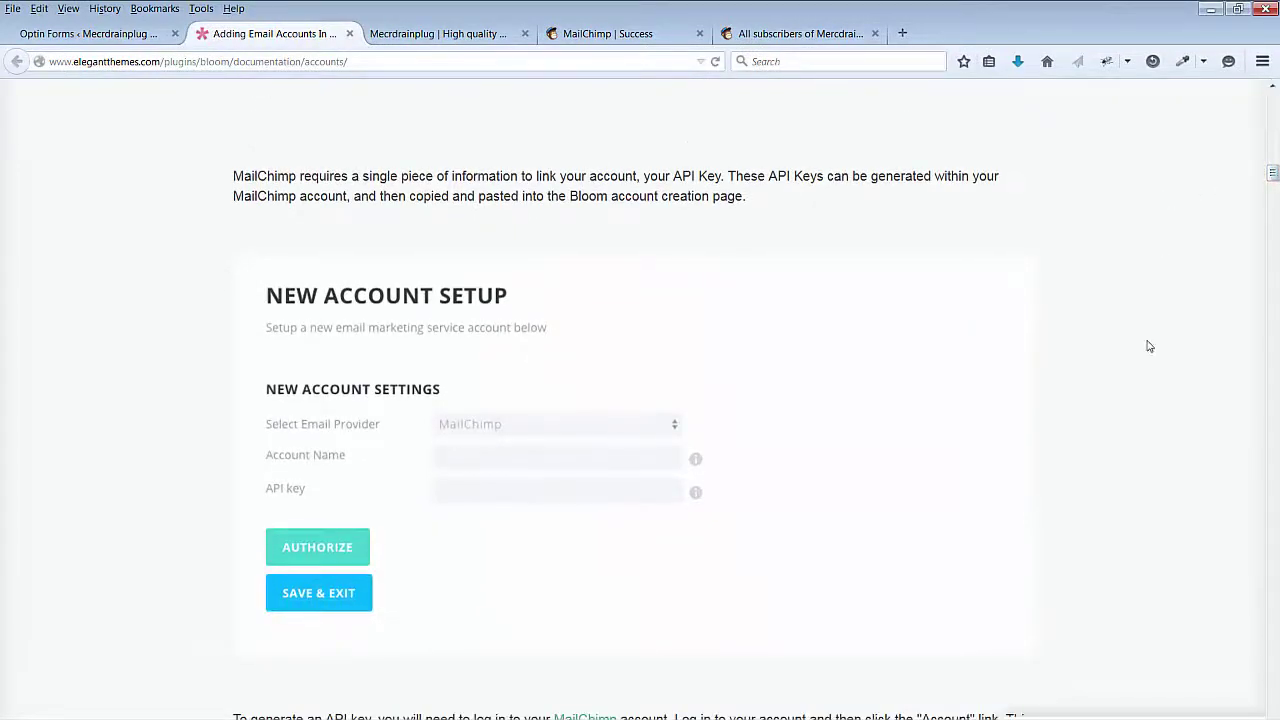
pyautogui.scroll(-2, 1100, 354)
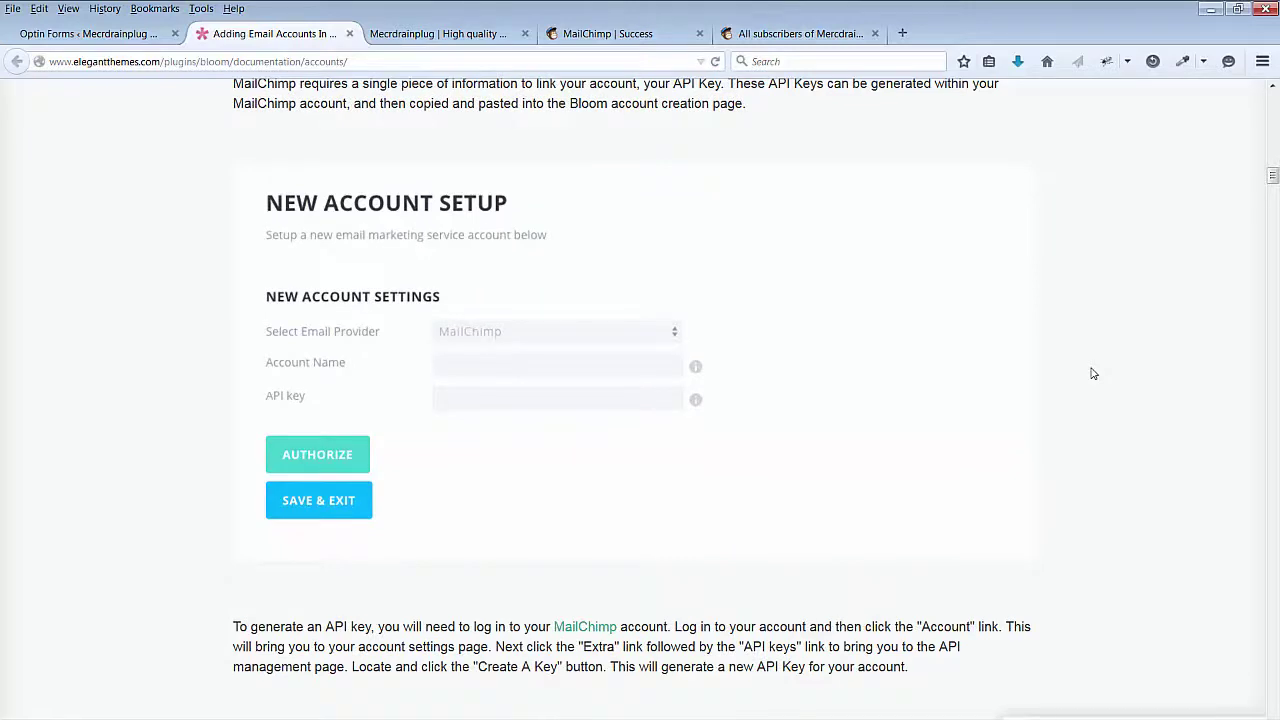
pyautogui.scroll(-5, 1093, 373)
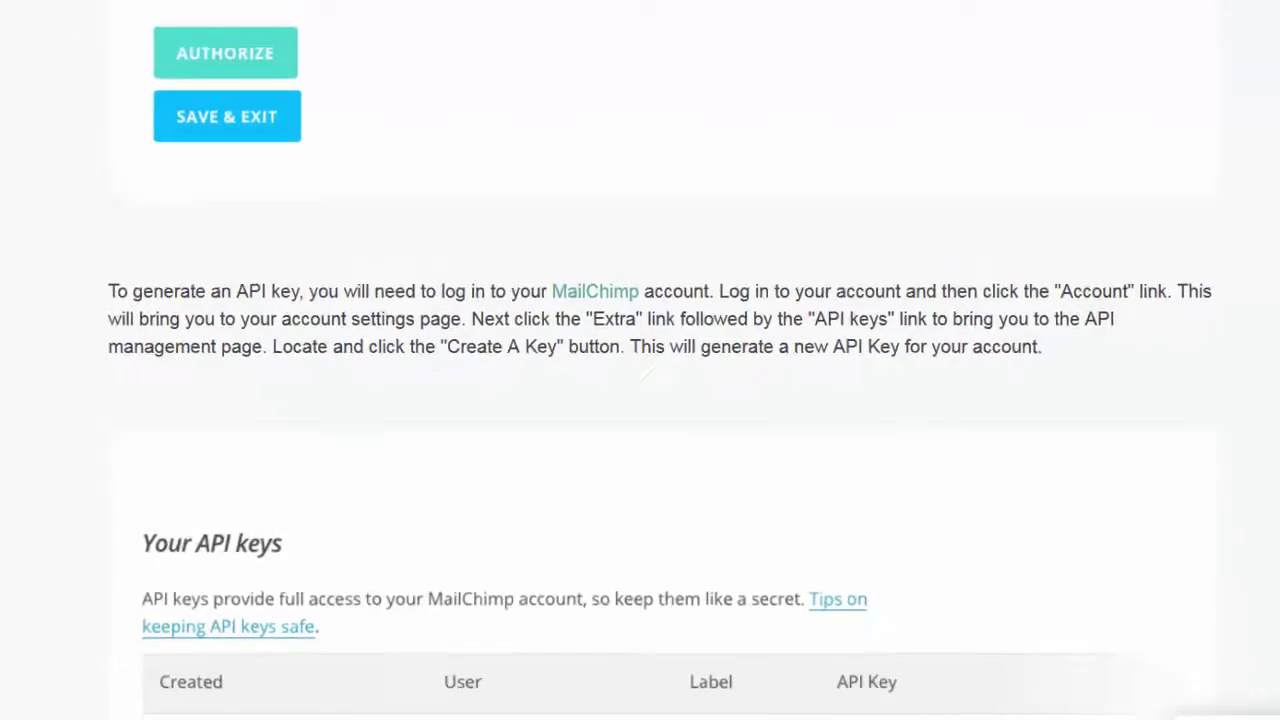
pyautogui.click(762, 34)
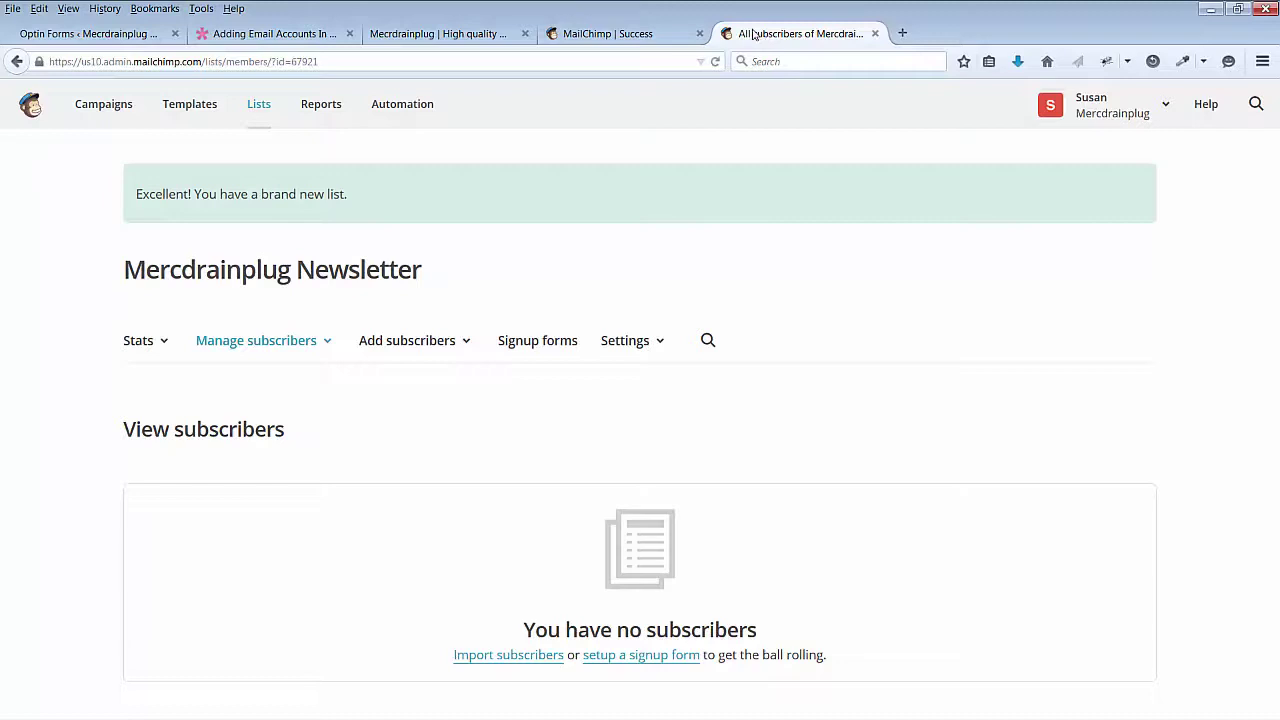
# Step: Go to the MailChimp account's API keys page and generate a new API key
pyautogui.click(1160, 110)
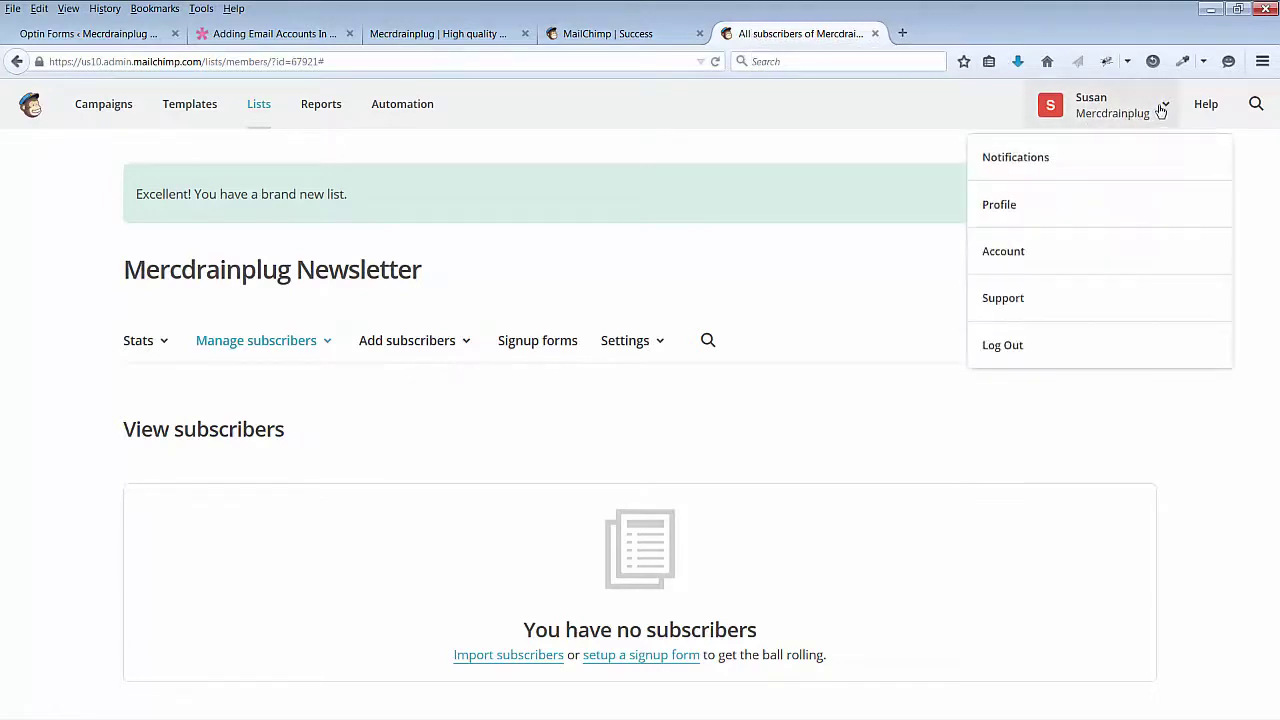
pyautogui.click(1010, 251)
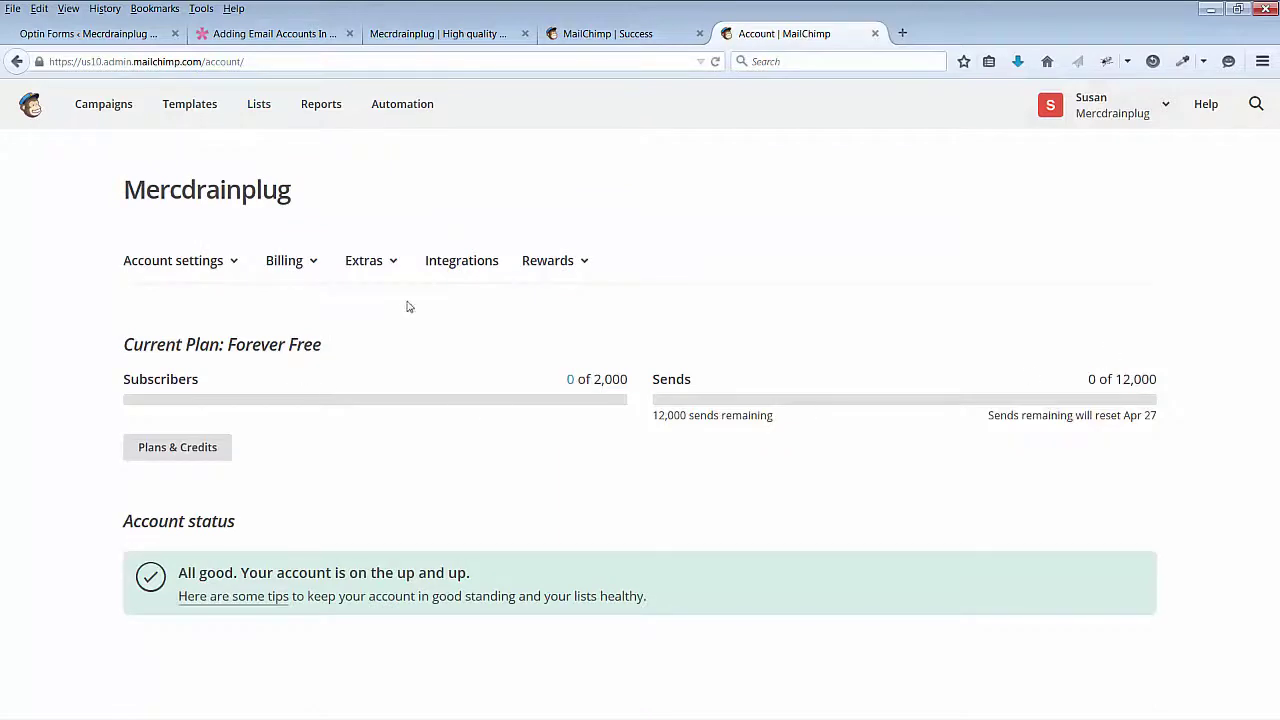
pyautogui.click(395, 265)
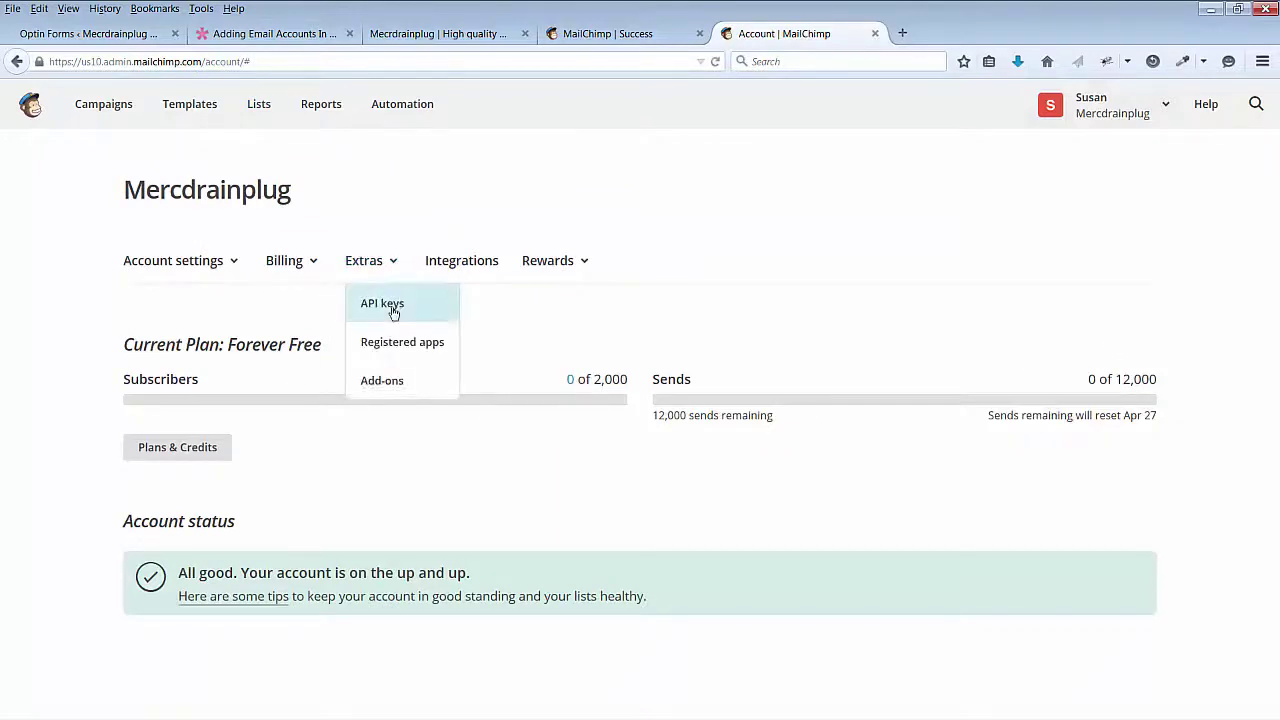
pyautogui.click(392, 308)
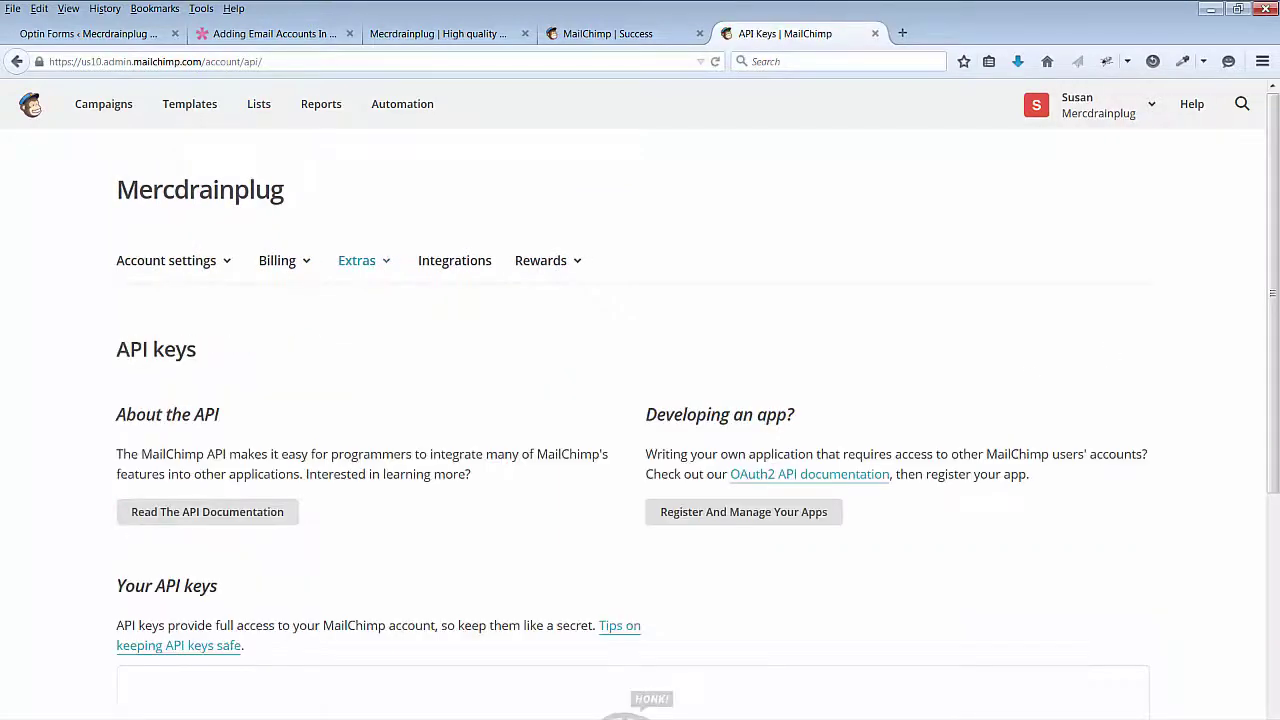
pyautogui.scroll(-4, 640, 400)
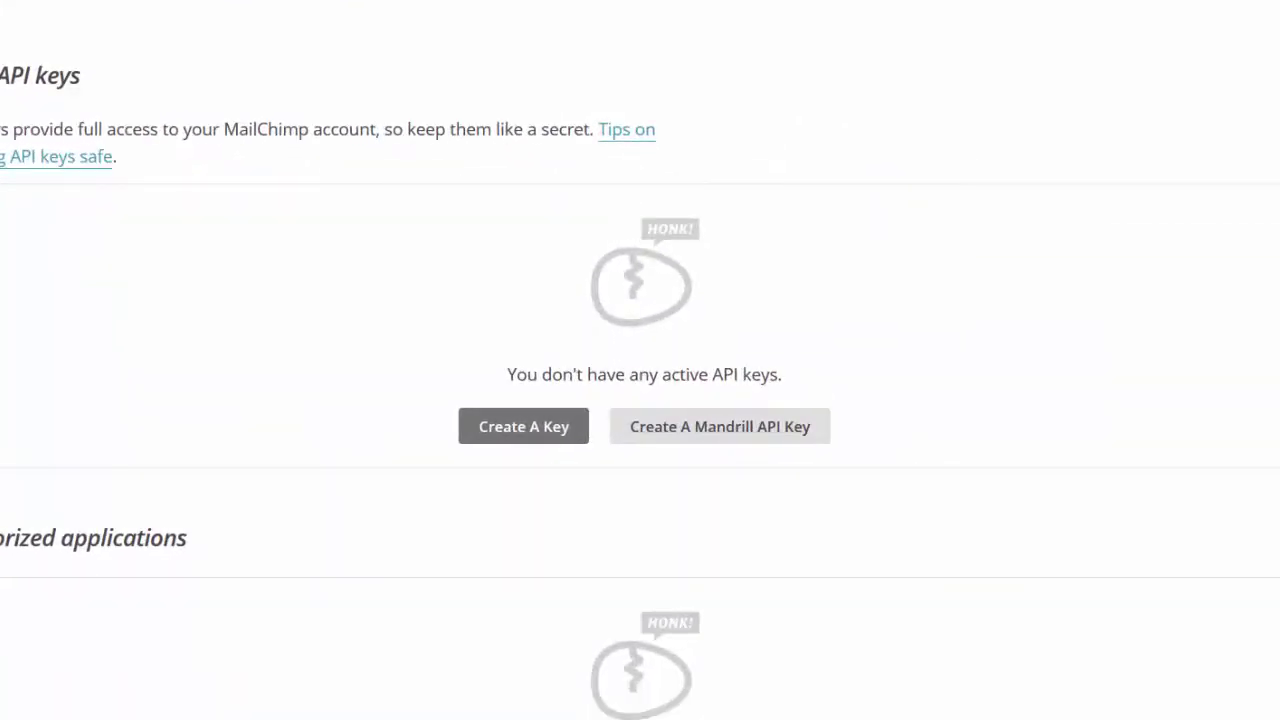
pyautogui.click(535, 428)
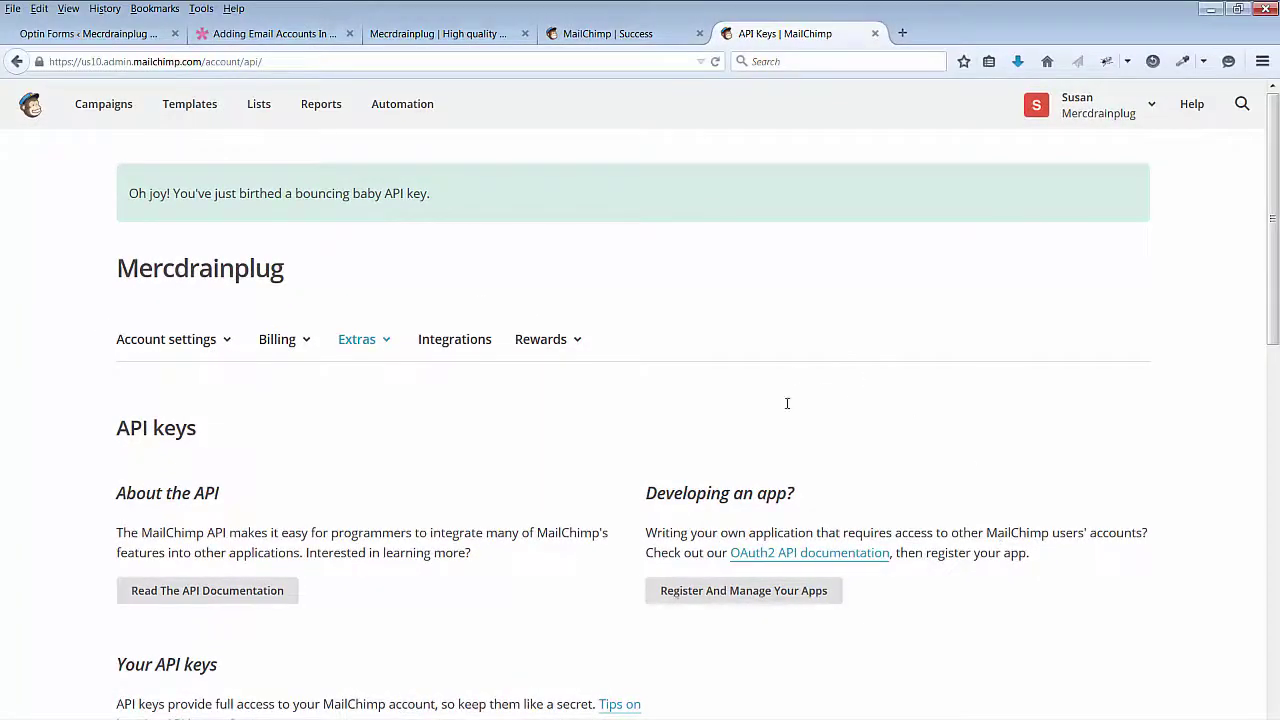
# Step: Label the new key Mercdrainplug, select it for copying, and return to the Bloom optin setup
pyautogui.scroll(-4, 787, 403)
pyautogui.click(576, 483)
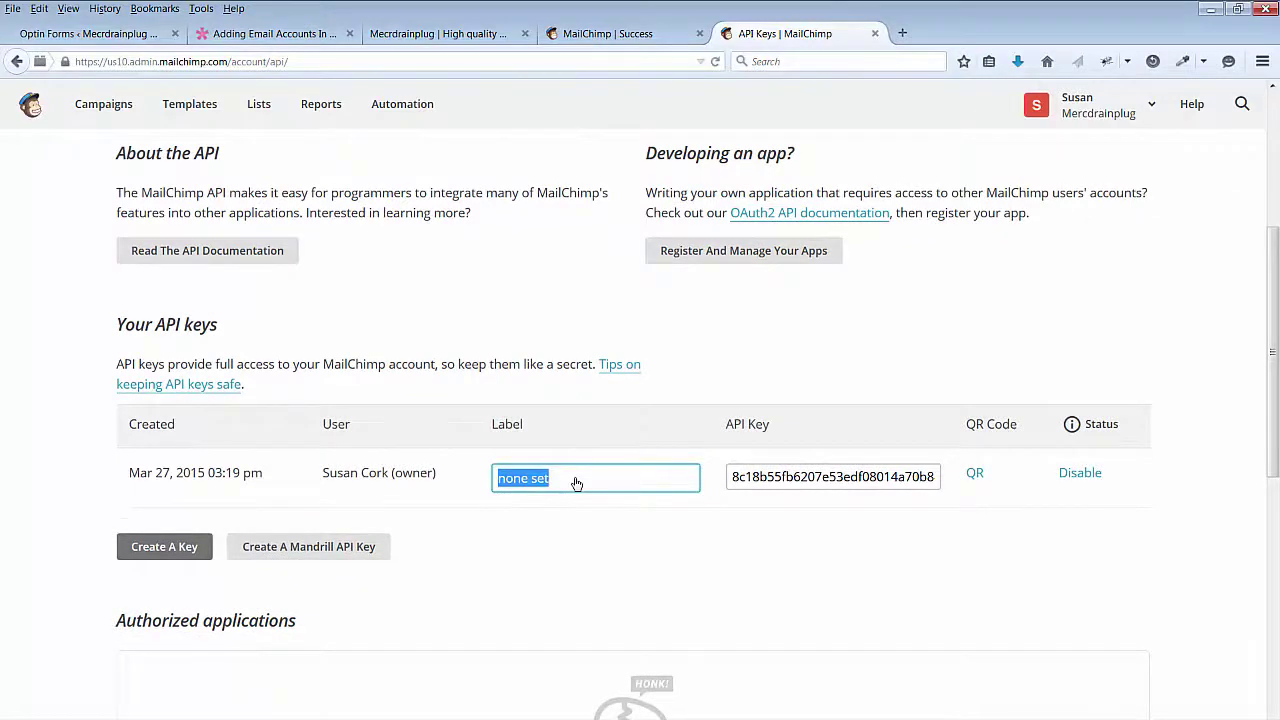
pyautogui.write('Mercdrainplug')
pyautogui.click(819, 477)
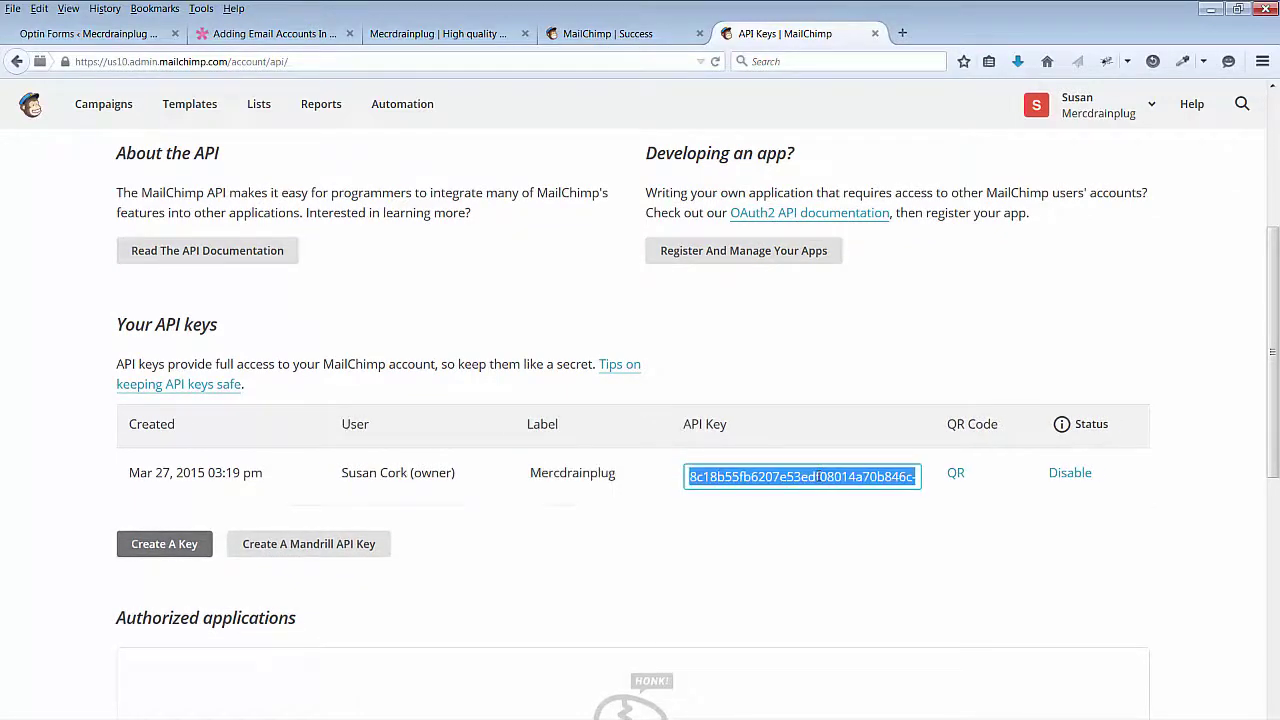
pyautogui.click(296, 37)
pyautogui.click(105, 38)
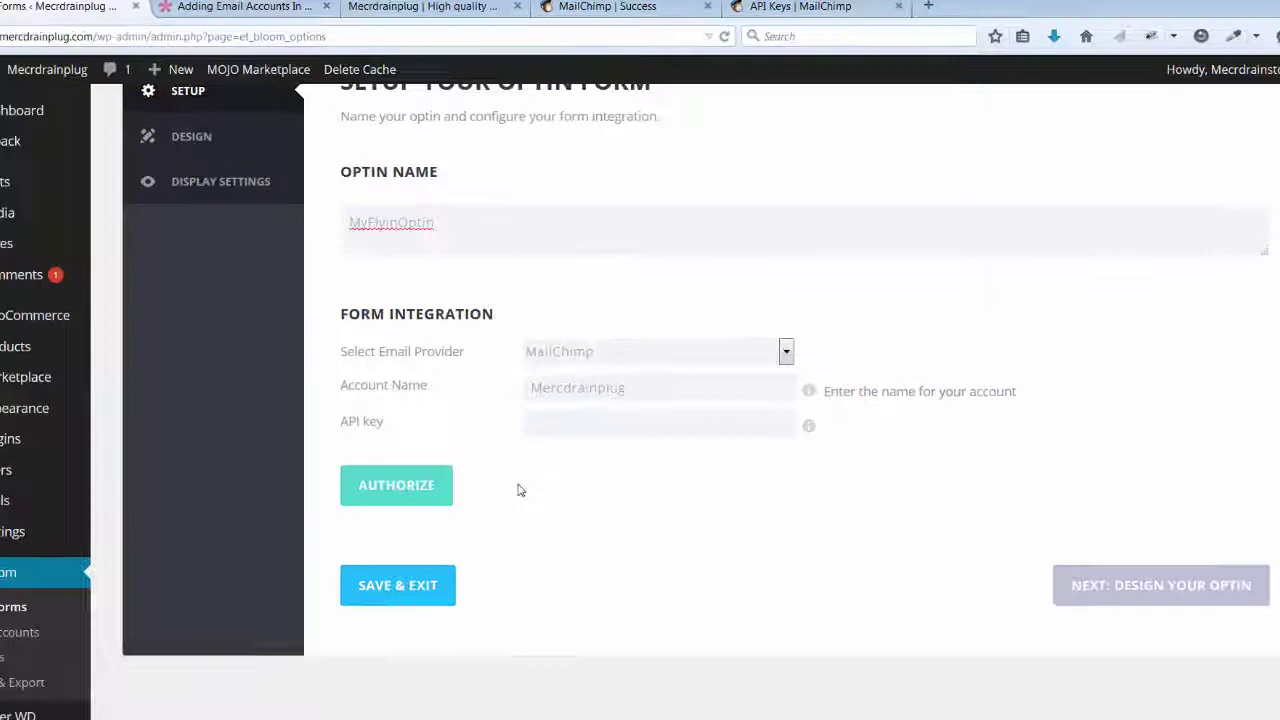
# Step: Authorize MailChimp with the pasted API key, keep the Mercdrainplug account, and pick the Mercdrainplug Newsletter list
pyautogui.click(544, 419)
pyautogui.hotkey('ctrl', 'v')
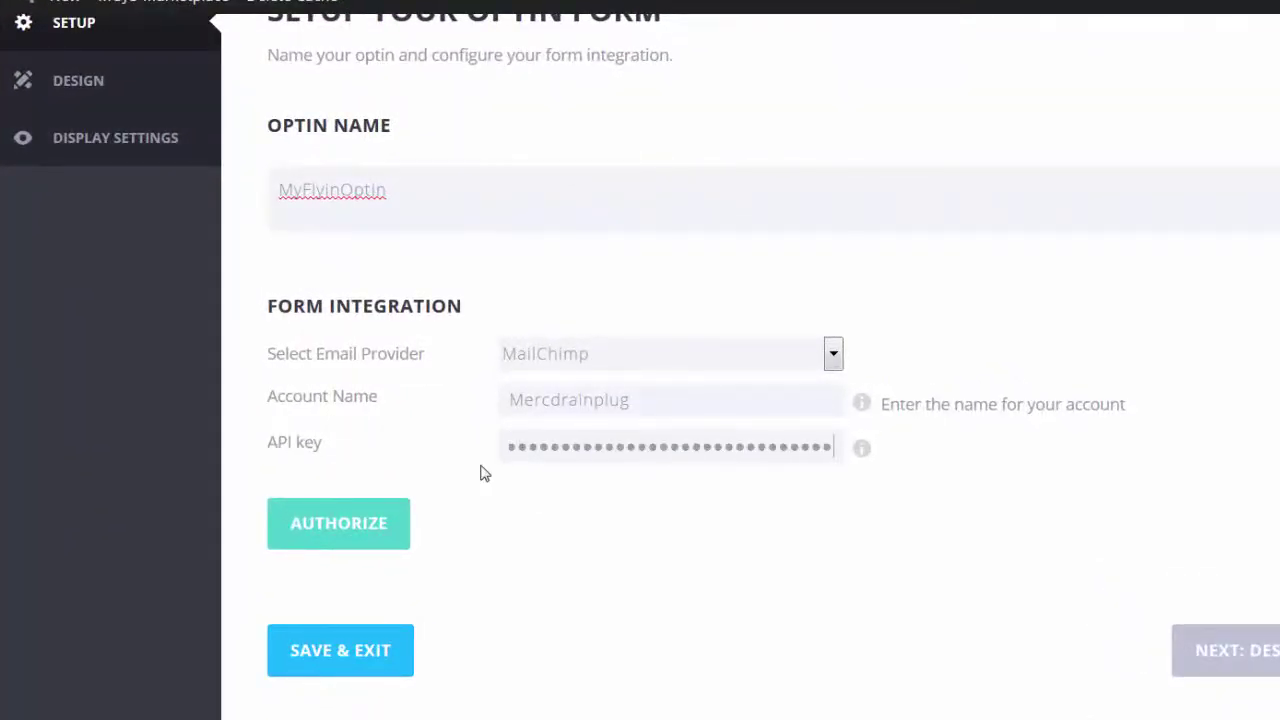
pyautogui.click(340, 527)
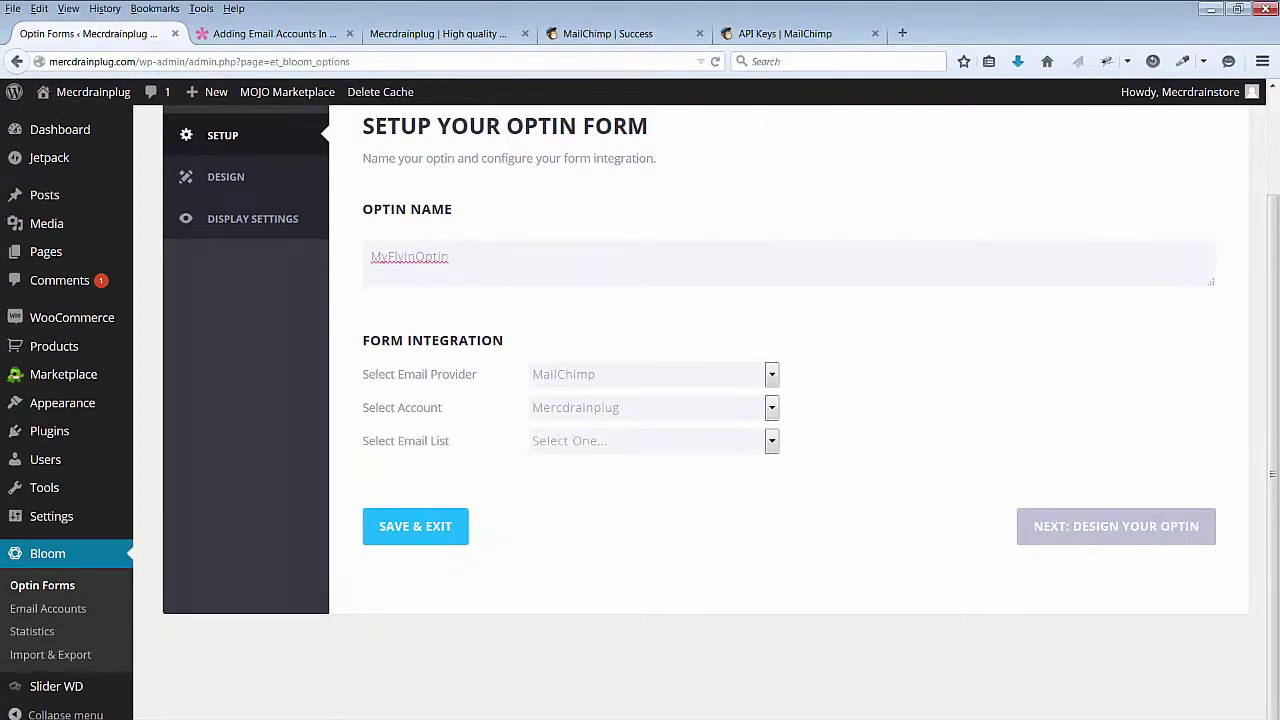
pyautogui.click(772, 409)
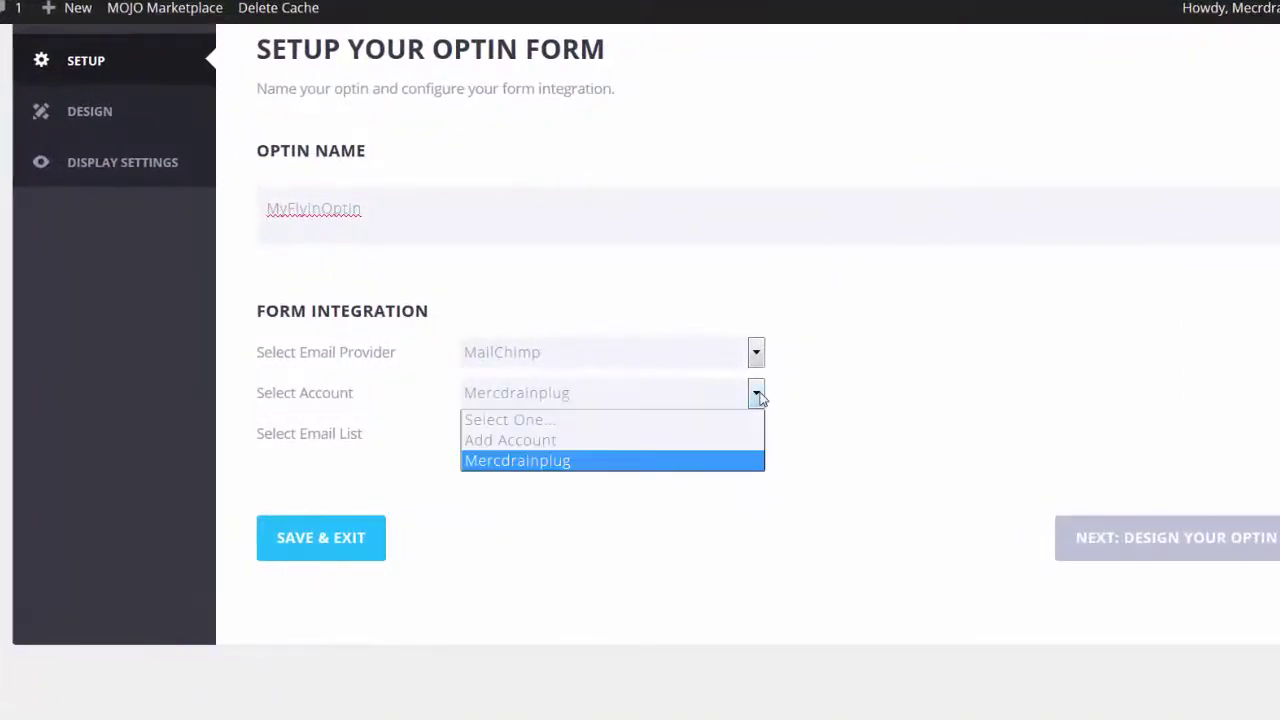
pyautogui.click(760, 398)
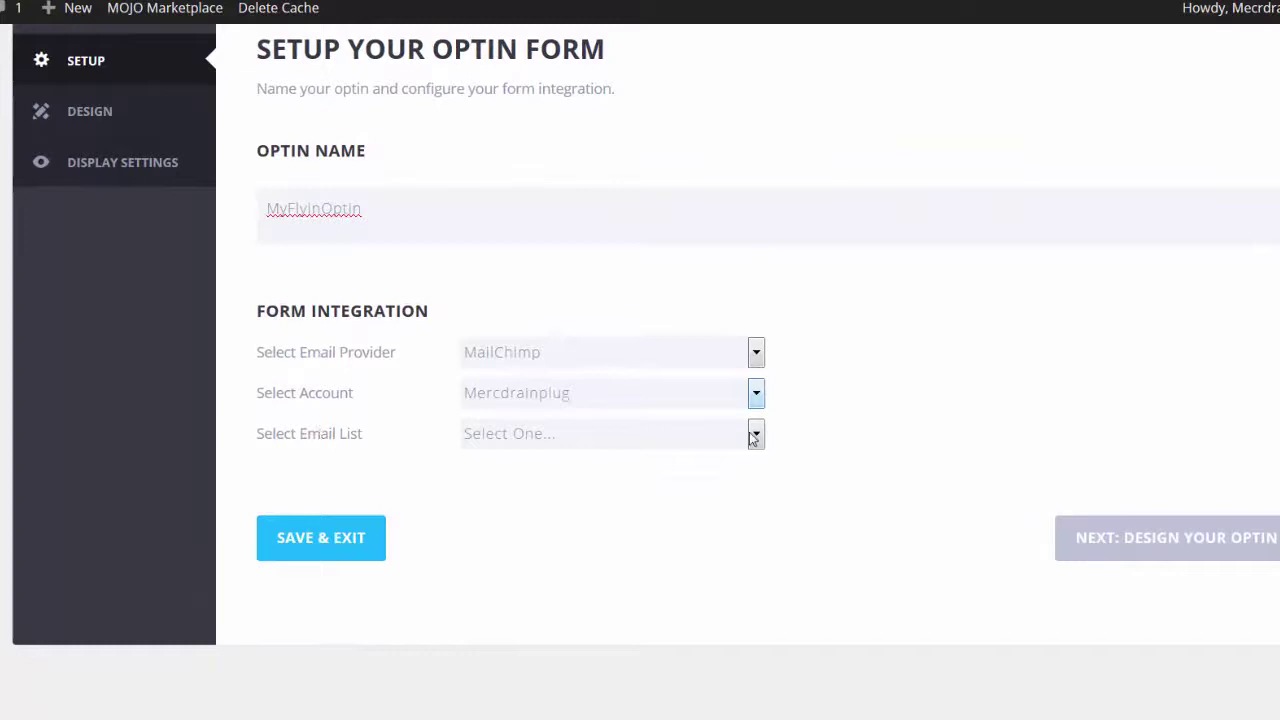
pyautogui.click(753, 437)
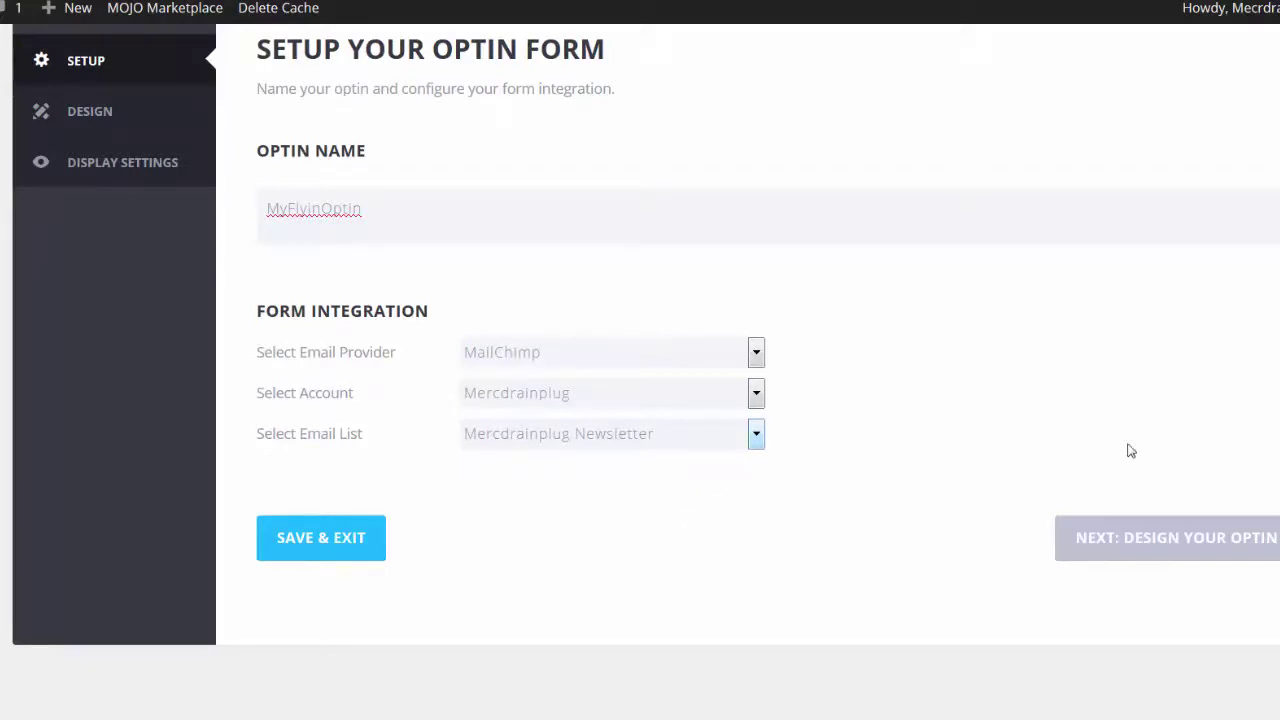
# Step: Choose the slate-blue monitor template with the green button and continue to customizing it
pyautogui.click(1215, 538)
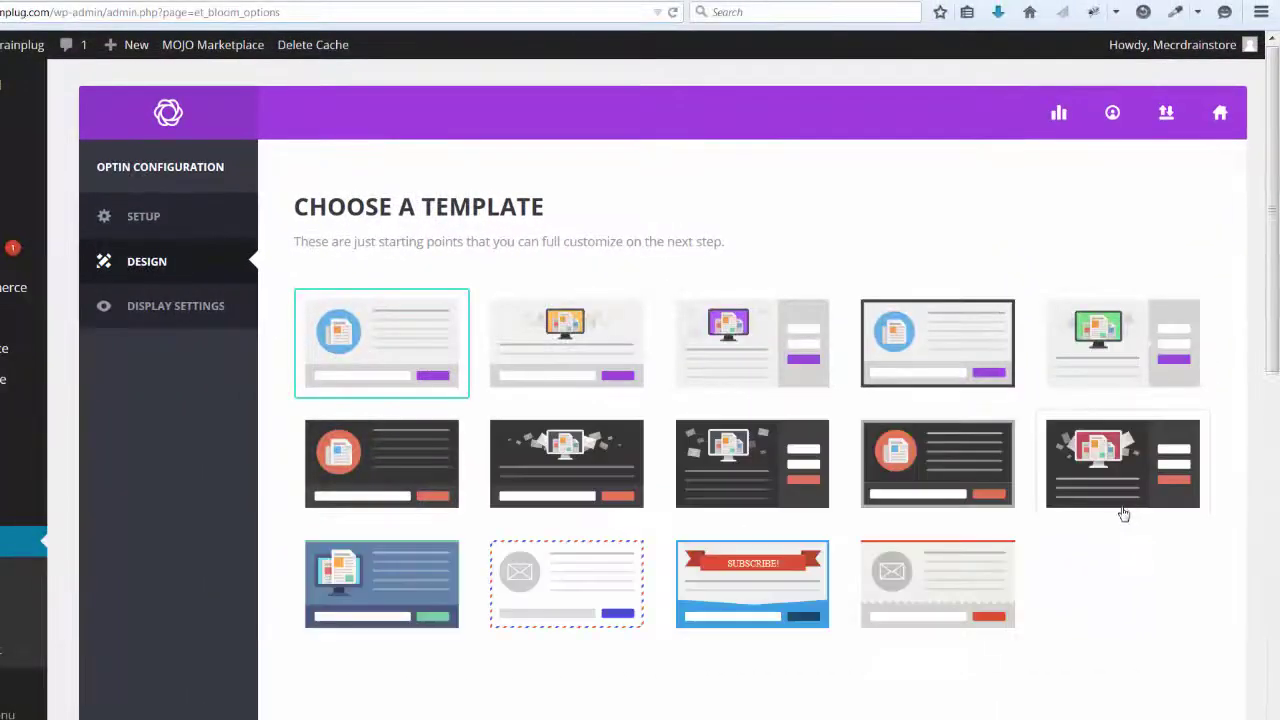
pyautogui.moveTo(1276, 160); pyautogui.dragTo(1273, 185)
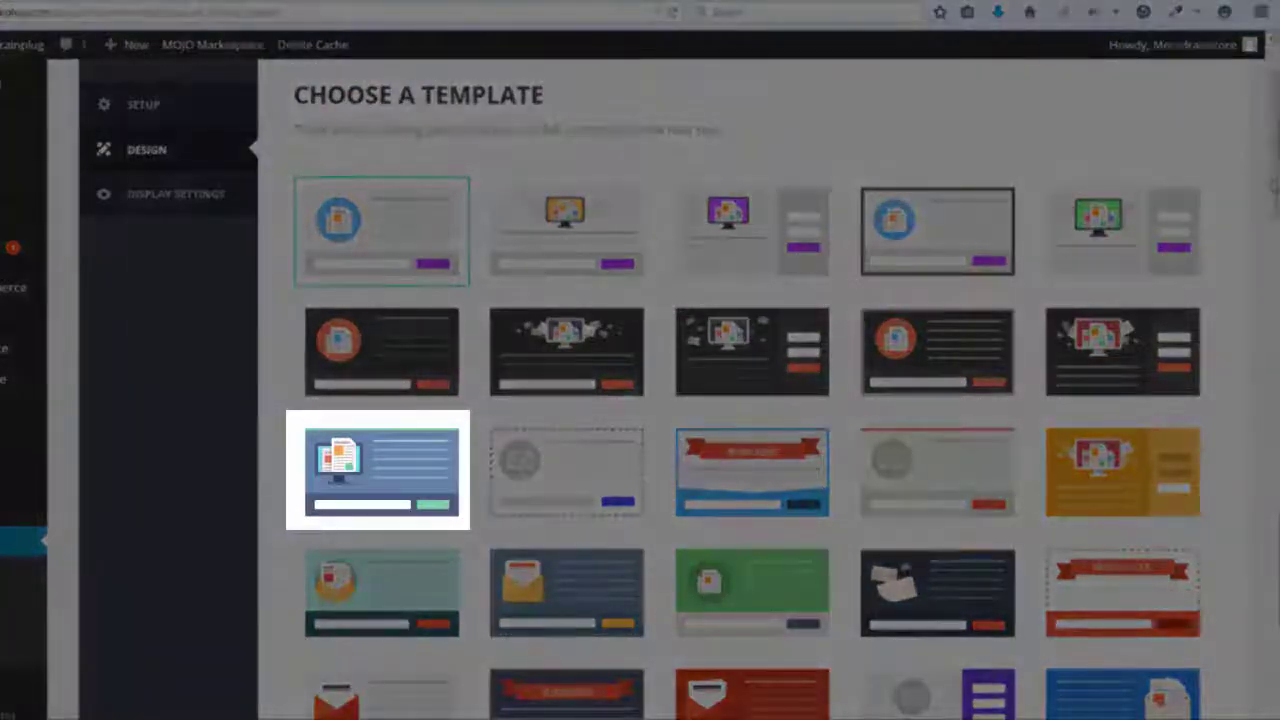
pyautogui.click(390, 459)
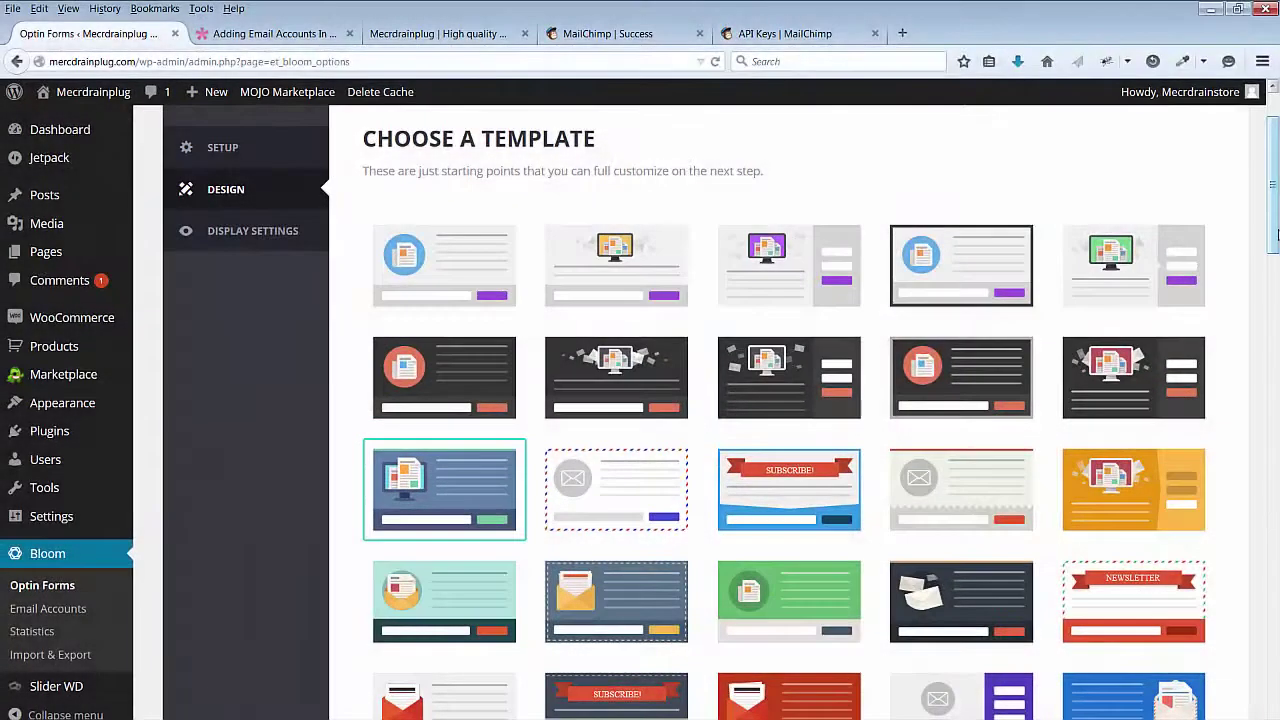
pyautogui.scroll(-2, 390, 459)
pyautogui.scroll(-15, 790, 400)
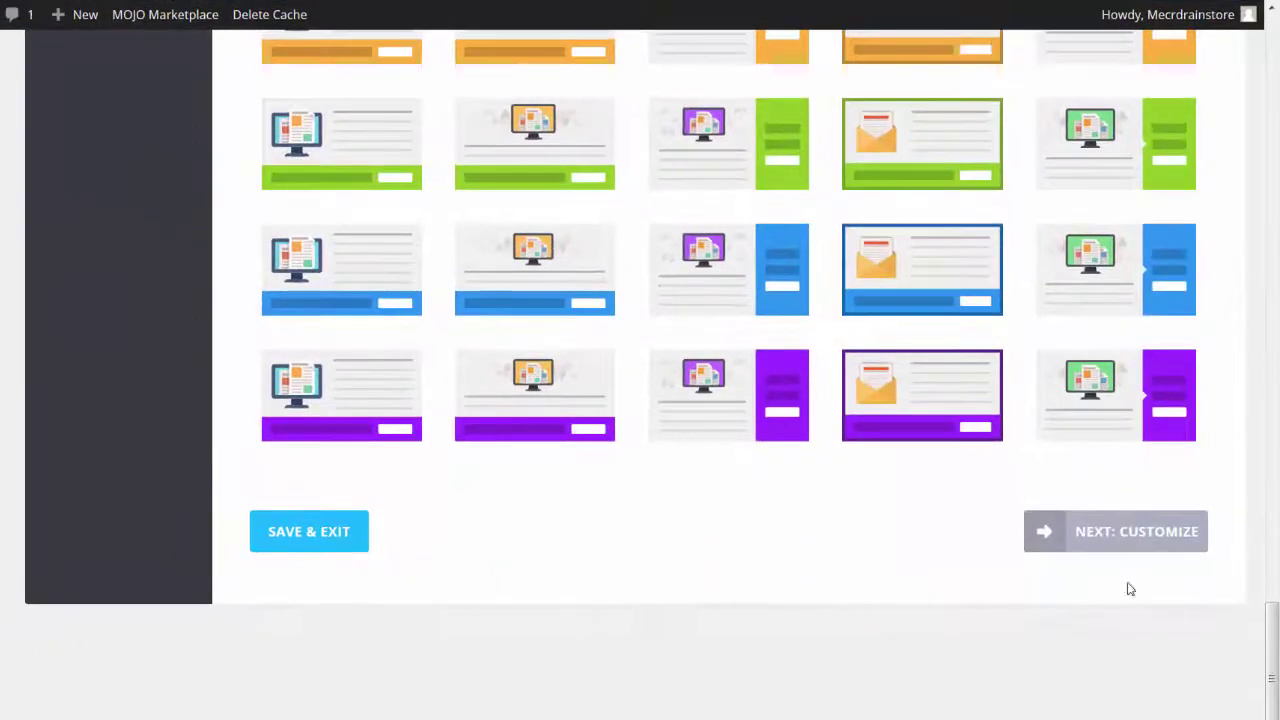
pyautogui.click(1127, 531)
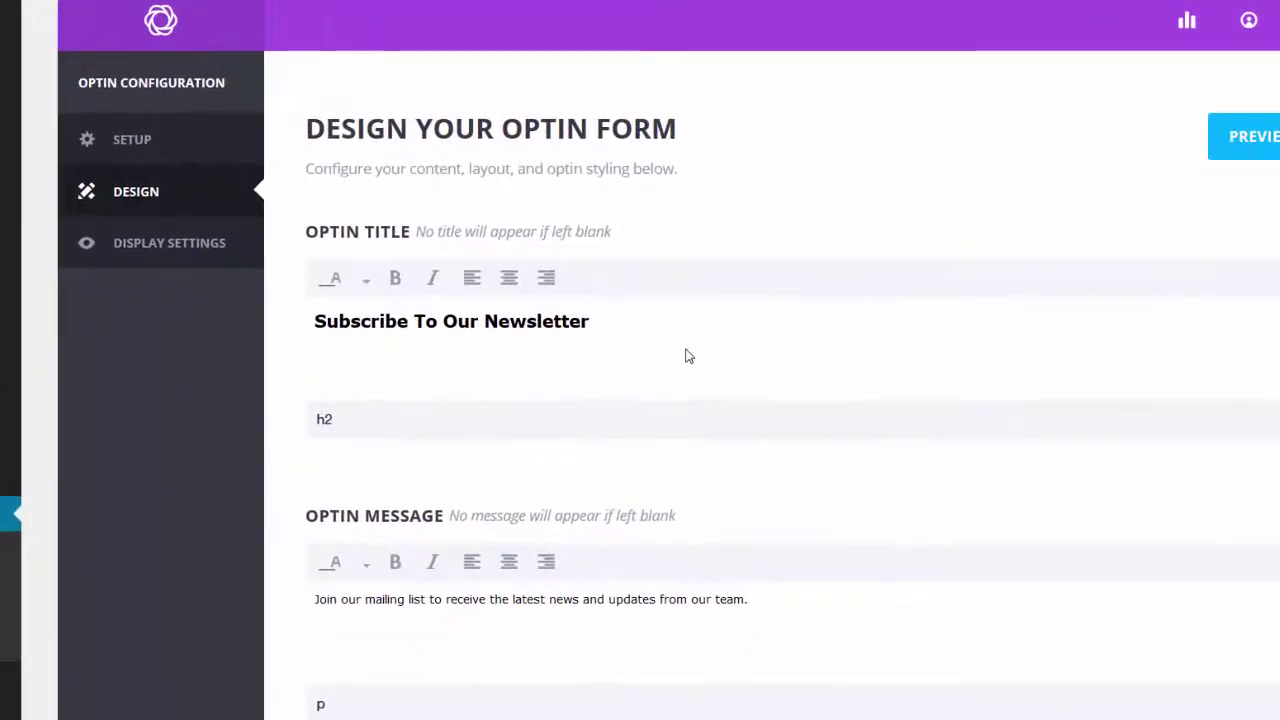
# Step: Add 'Weekly' to the optin title and keep Slide Up as the image load-in animation
pyautogui.write('Weekly')
pyautogui.scroll(-3, 391, 326)
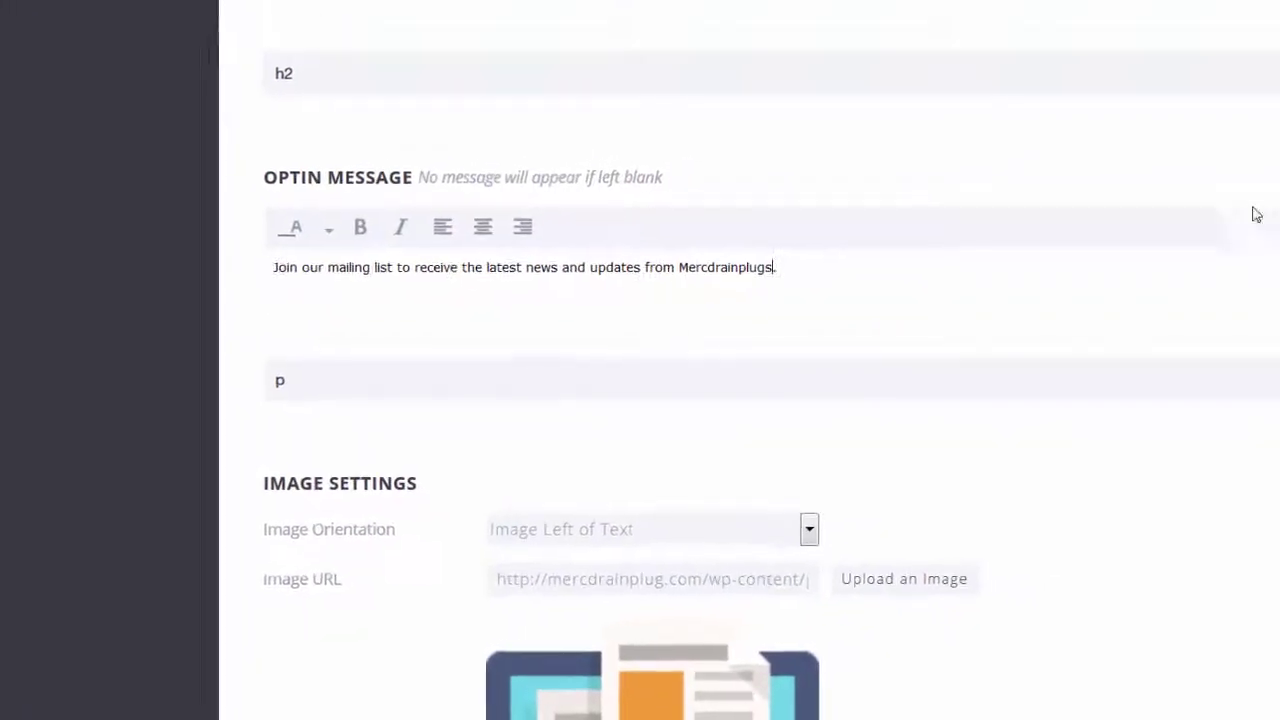
pyautogui.scroll(-5, 997, 254)
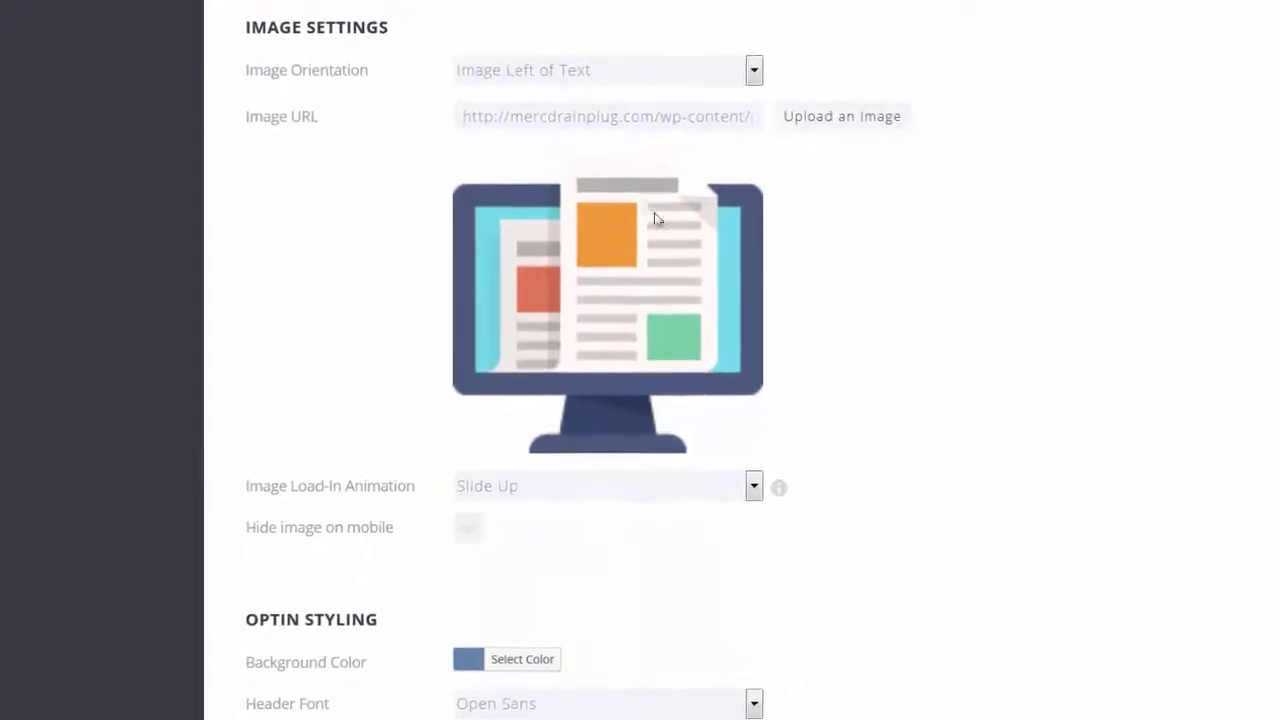
pyautogui.scroll(-4, 909, 363)
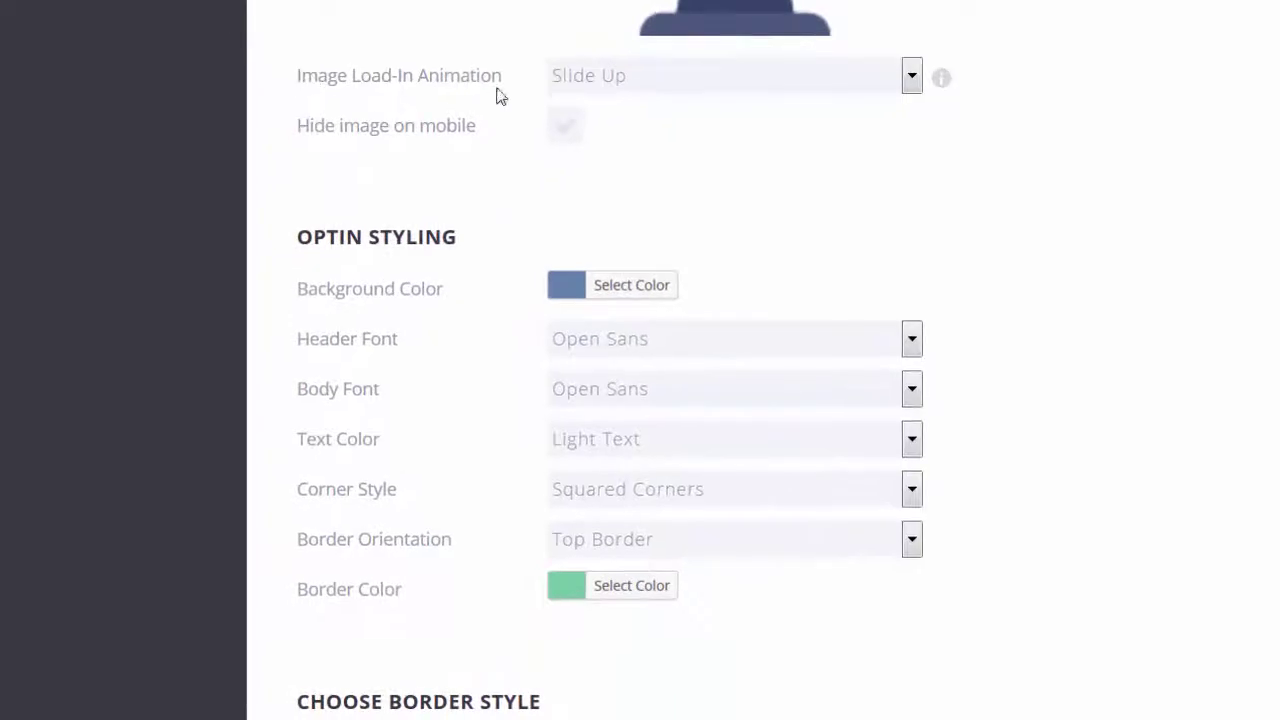
pyautogui.click(915, 84)
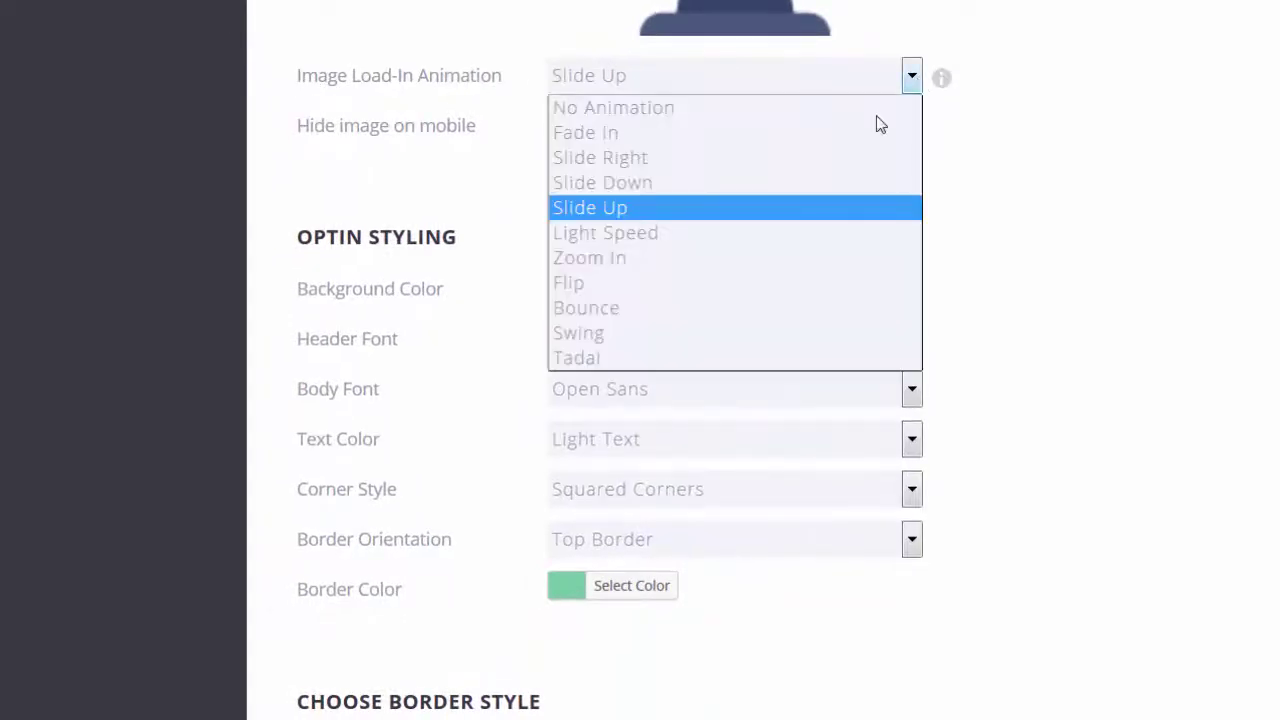
pyautogui.click(770, 212)
pyautogui.scroll(-3, 1043, 250)
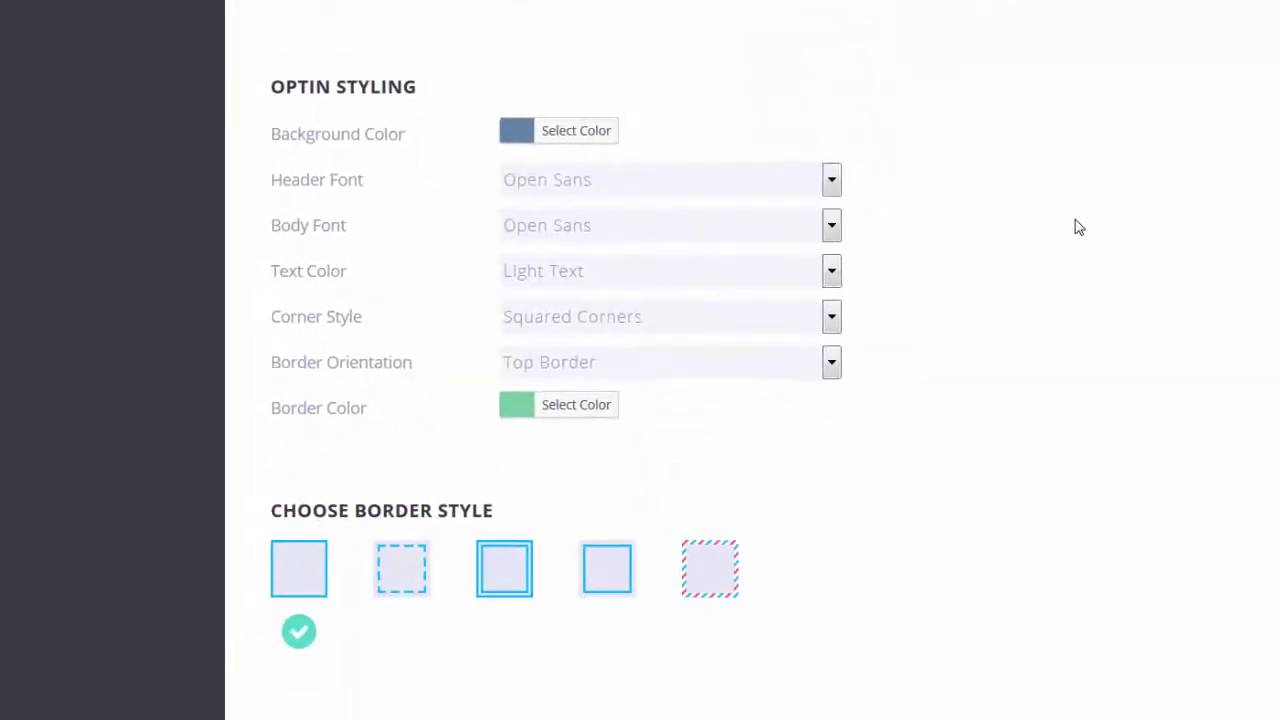
pyautogui.scroll(-1, 1078, 227)
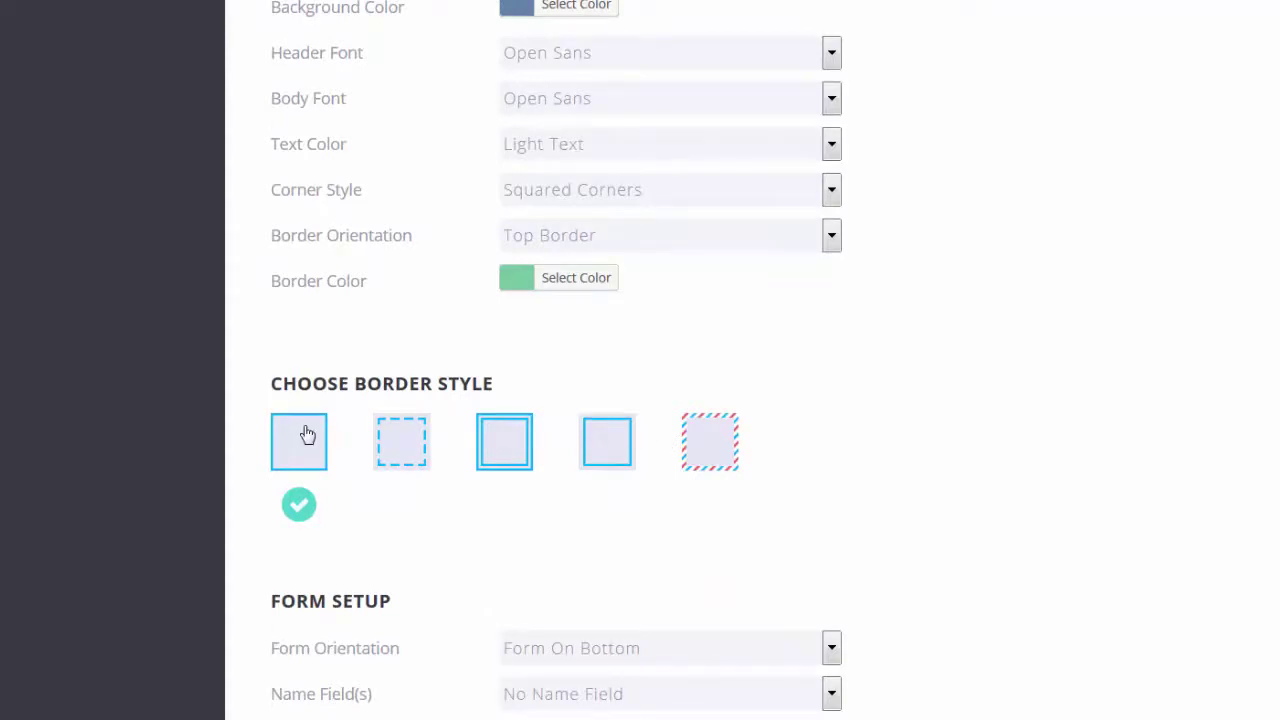
pyautogui.scroll(-4, 1240, 370)
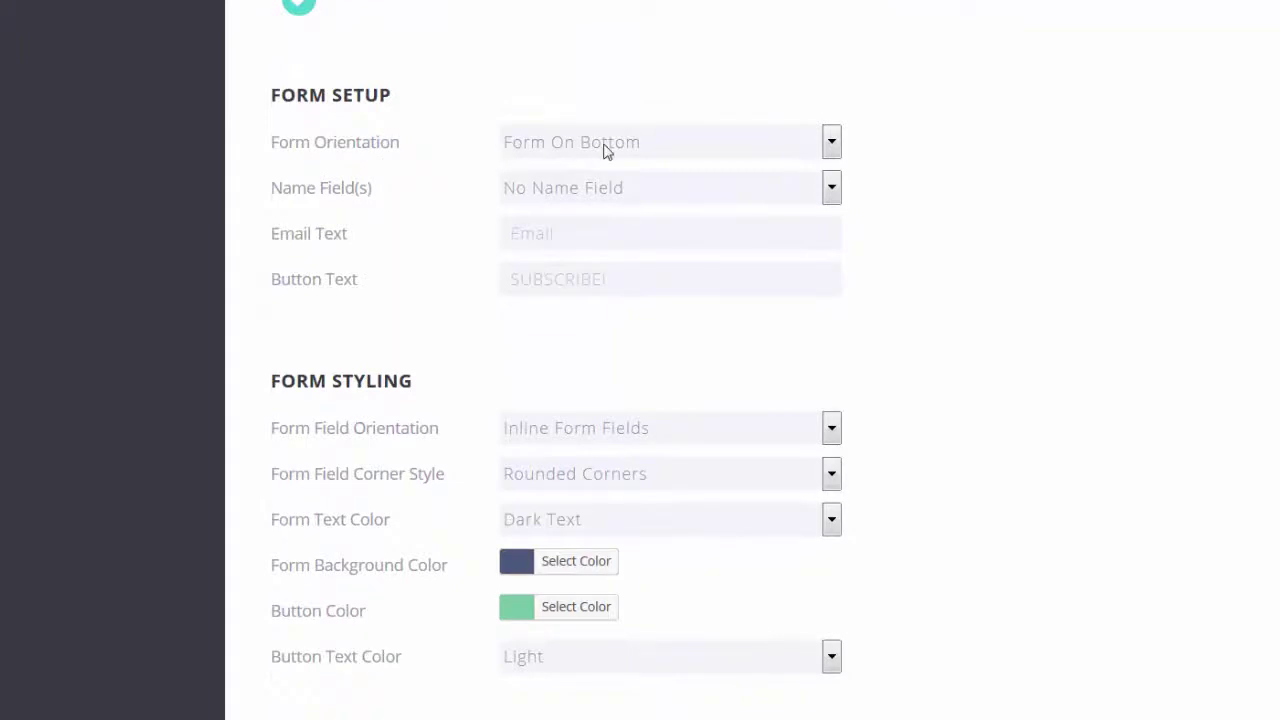
pyautogui.click(831, 141)
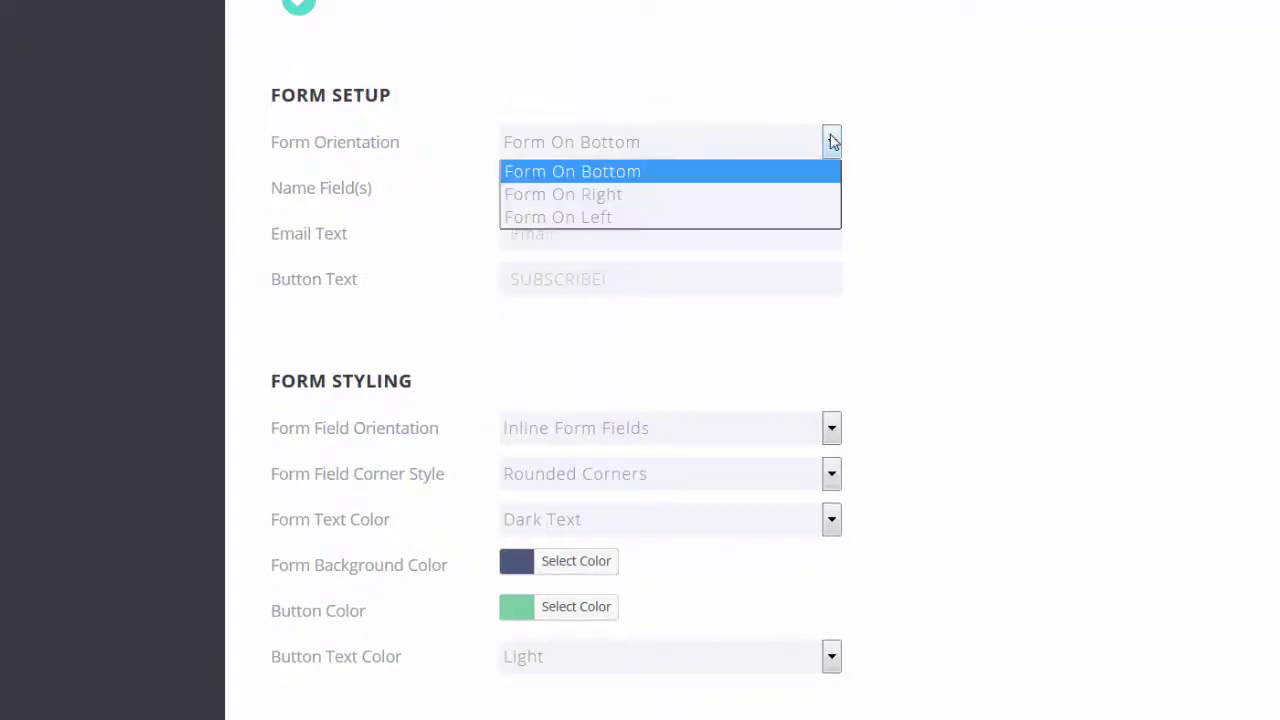
pyautogui.click(685, 151)
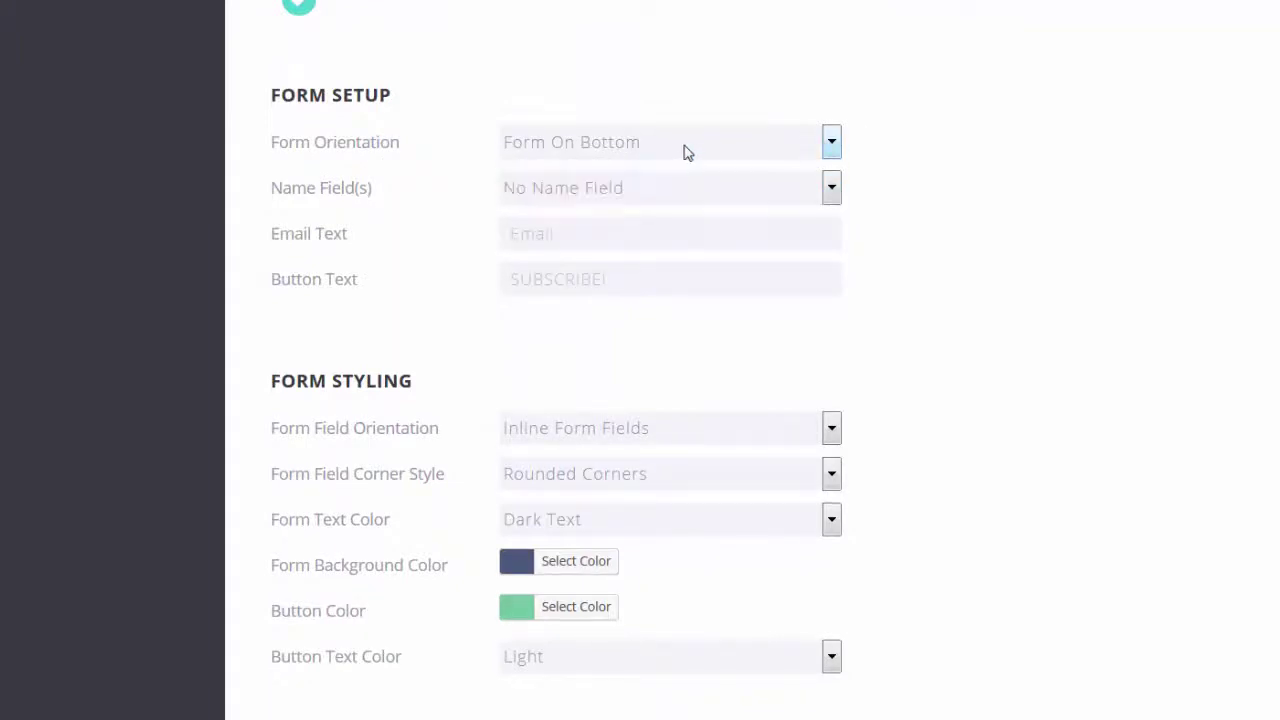
pyautogui.click(832, 189)
pyautogui.click(563, 210)
pyautogui.click(832, 188)
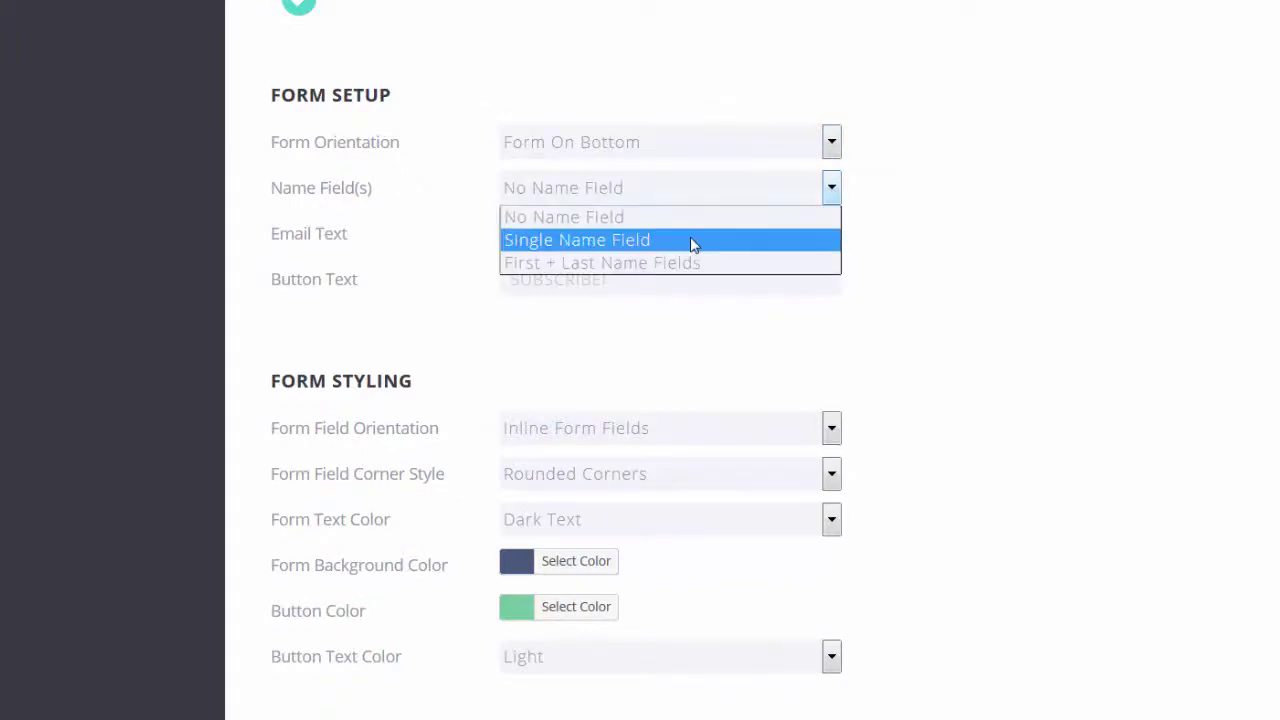
pyautogui.click(666, 191)
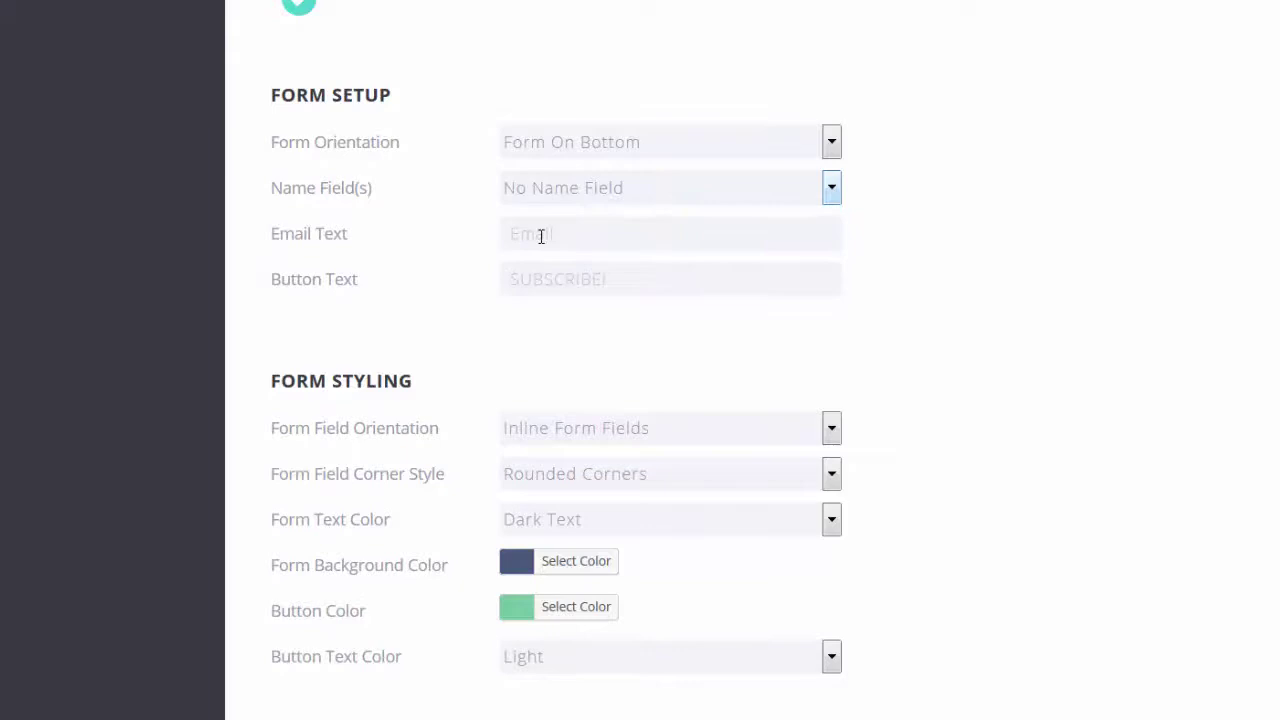
pyautogui.scroll(-3, 1062, 337)
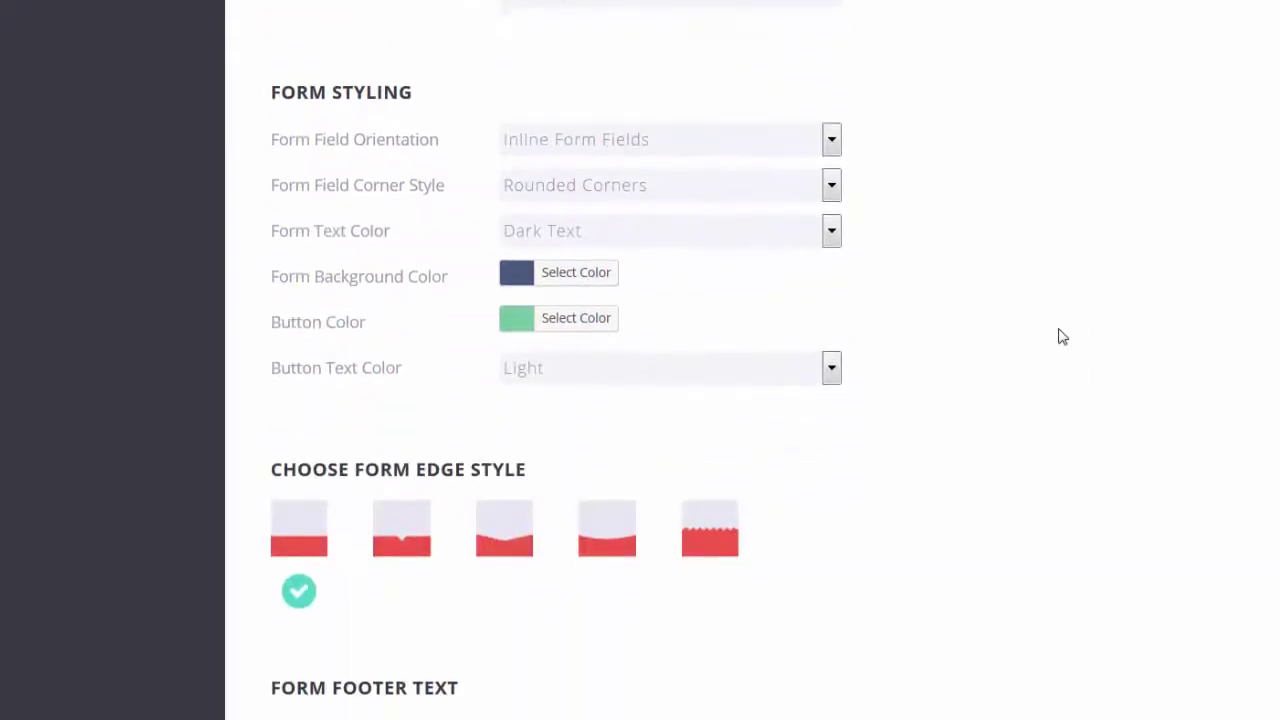
pyautogui.scroll(-1, 1060, 337)
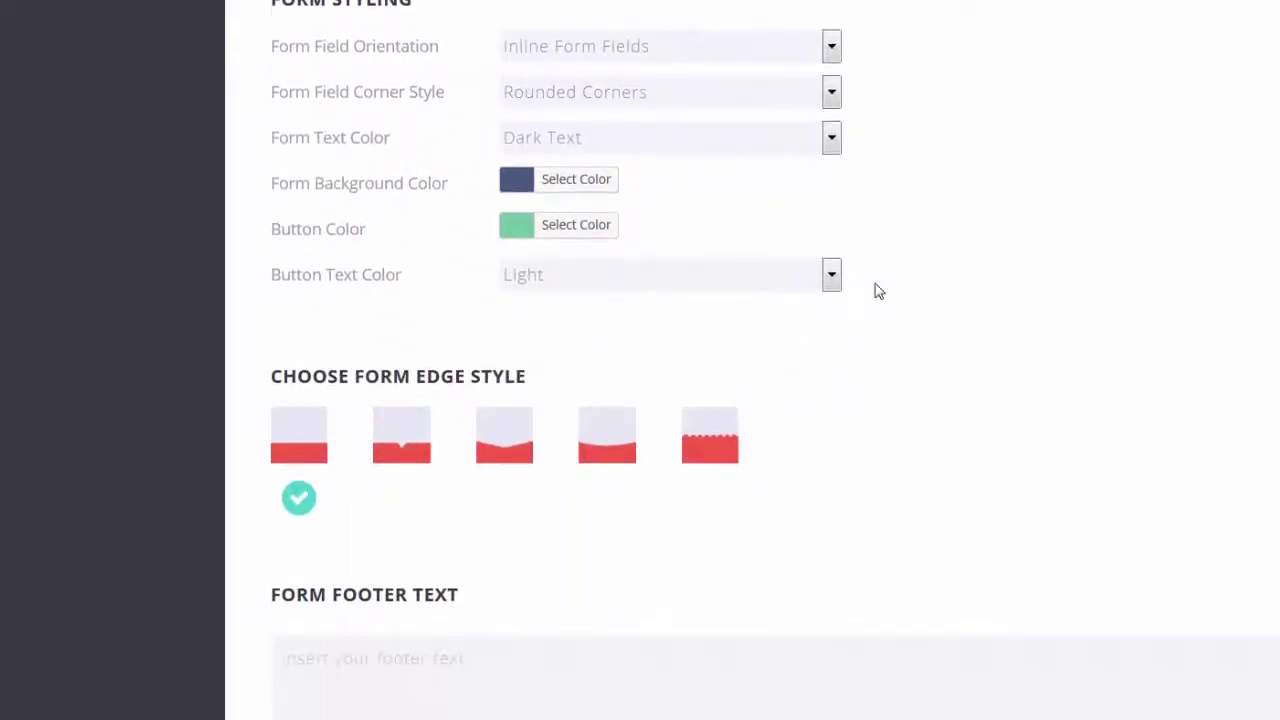
pyautogui.scroll(-2, 1046, 271)
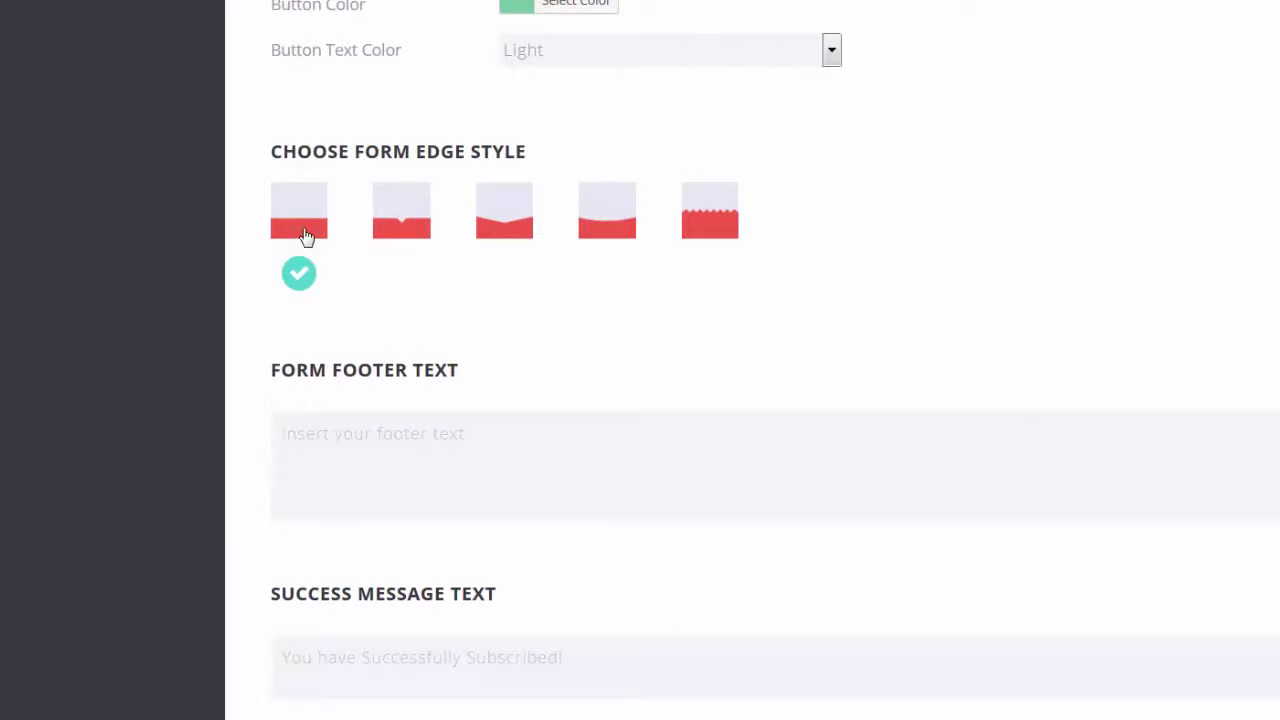
pyautogui.scroll(-2, 1049, 314)
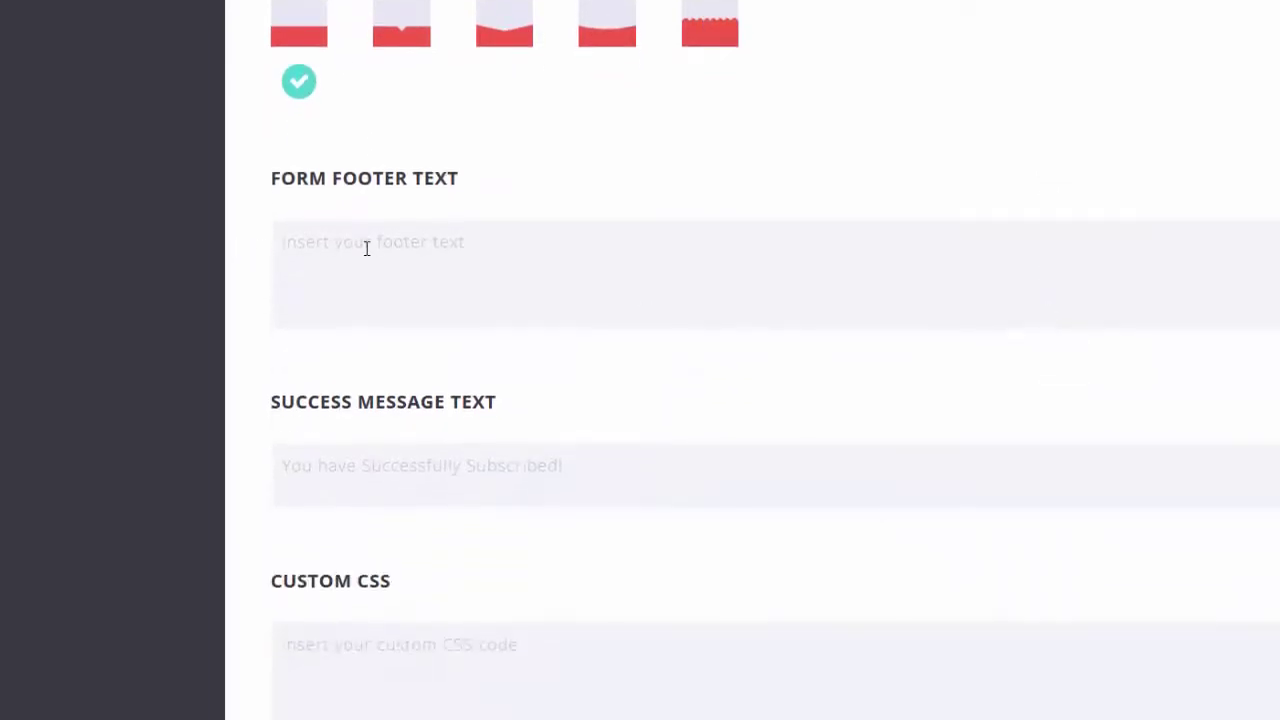
pyautogui.scroll(-2, 672, 277)
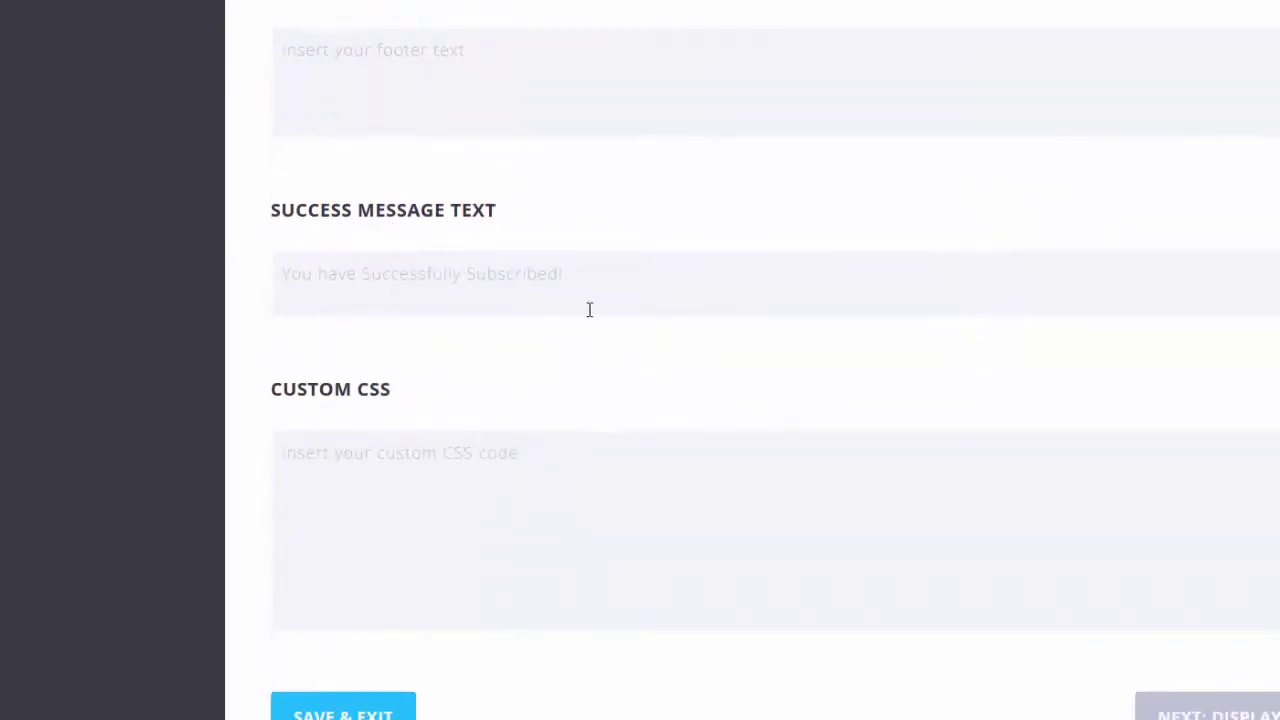
pyautogui.scroll(-2, 720, 345)
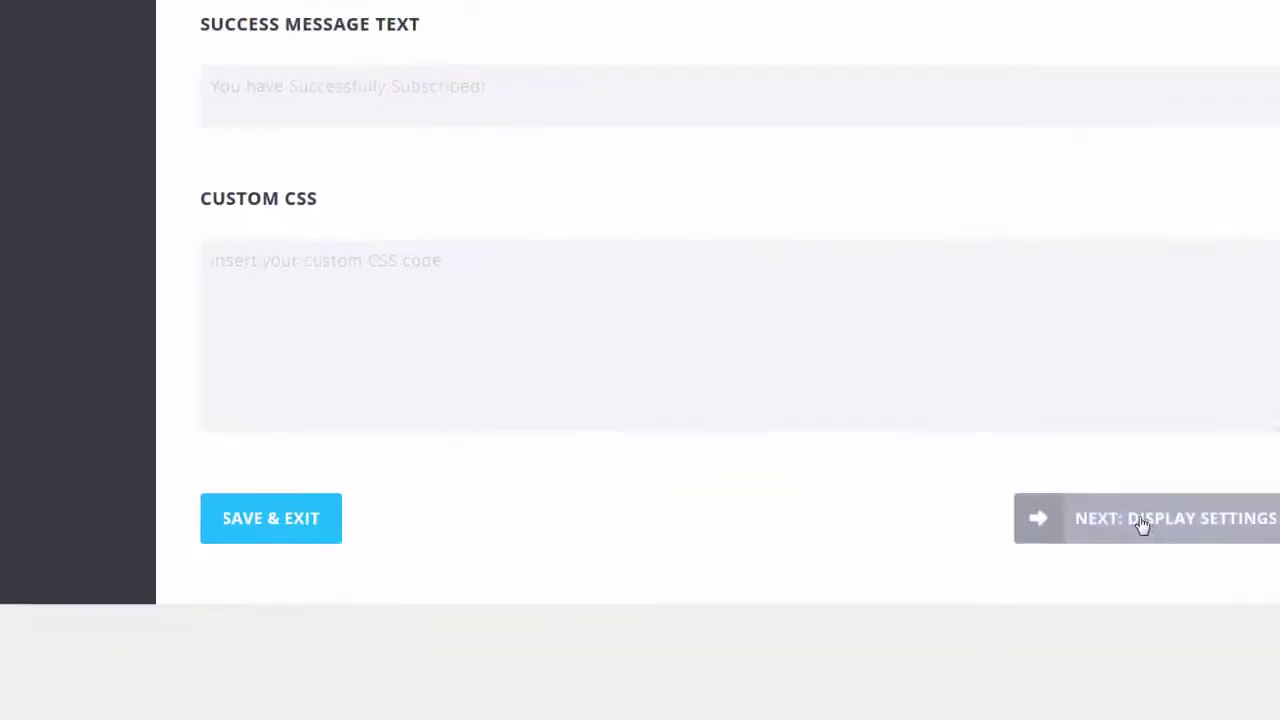
# Step: In display settings, keep the fly-in on the Right and also trigger it after purchasing
pyautogui.click(1218, 493)
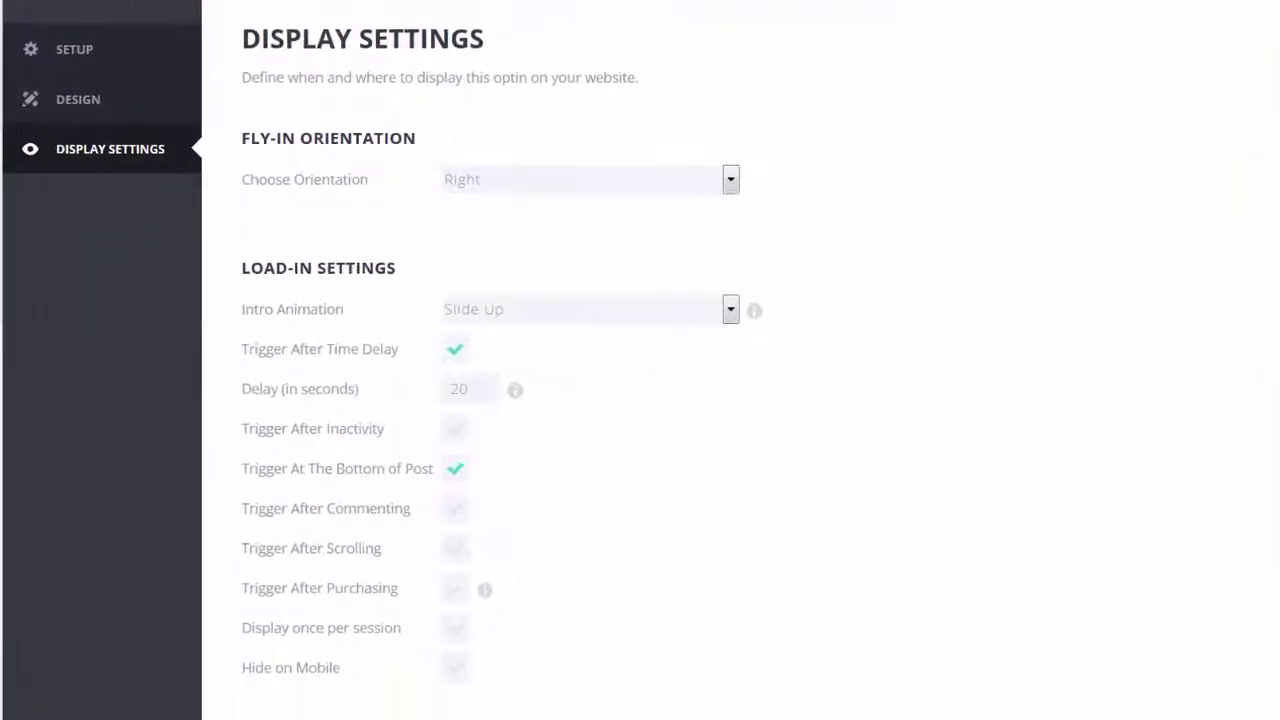
pyautogui.click(731, 158)
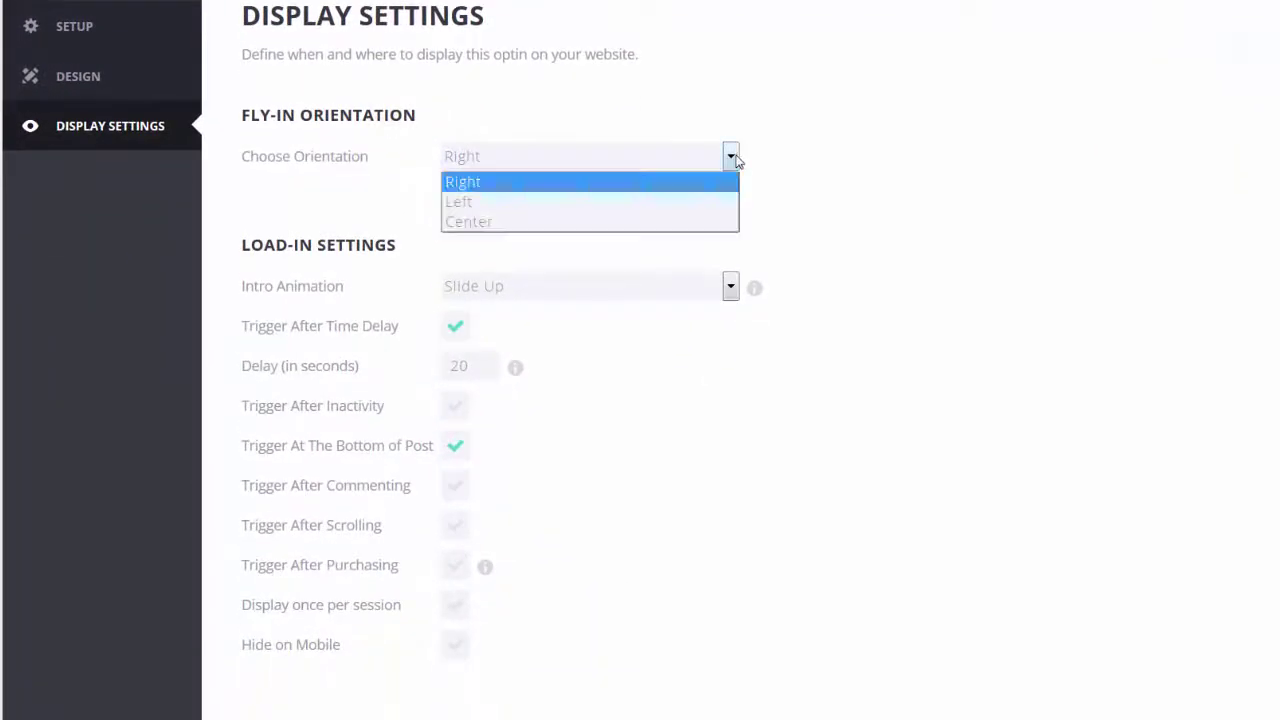
pyautogui.click(733, 158)
pyautogui.scroll(-3, 1052, 440)
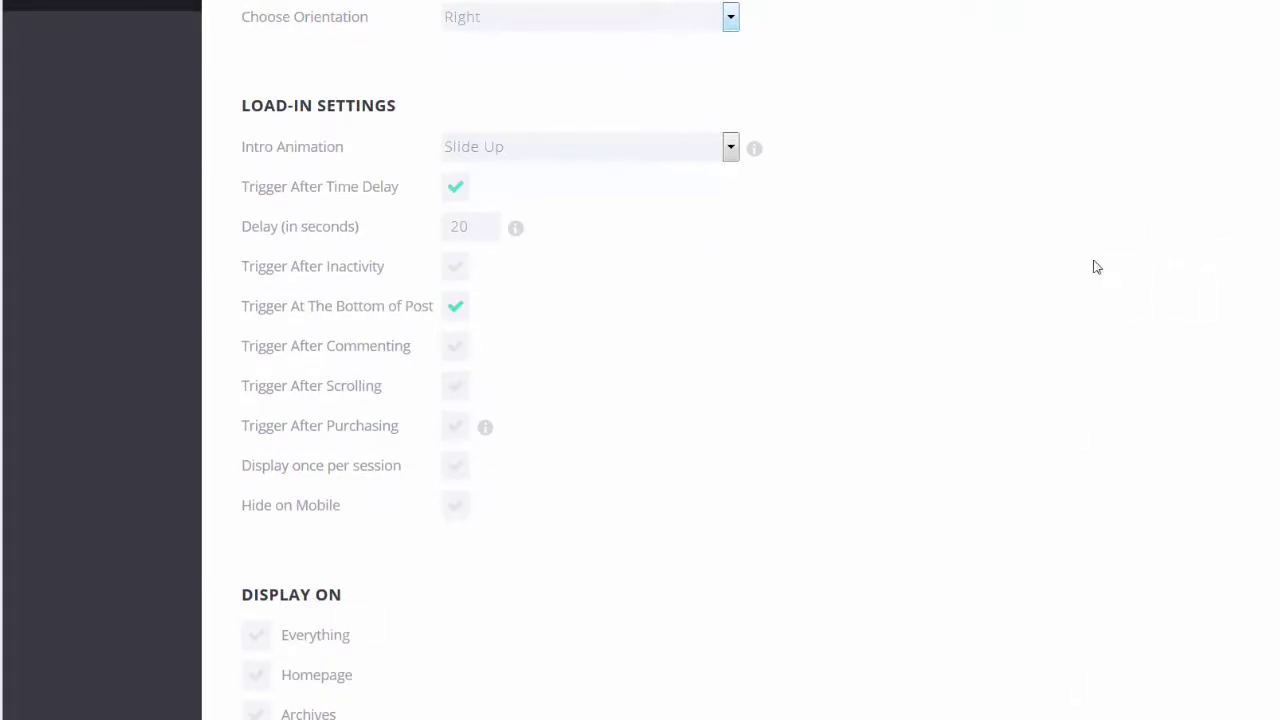
pyautogui.scroll(-2, 895, 283)
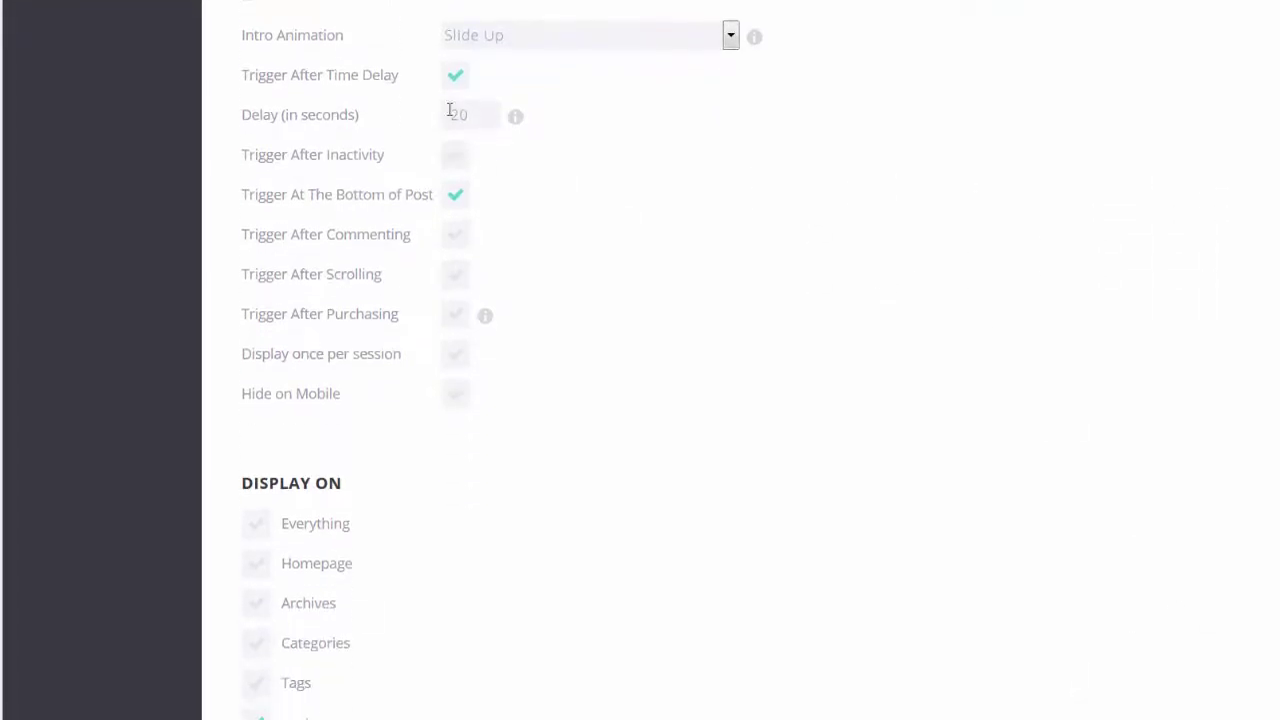
pyautogui.moveTo(516, 117)
pyautogui.scroll(-1, 665, 220)
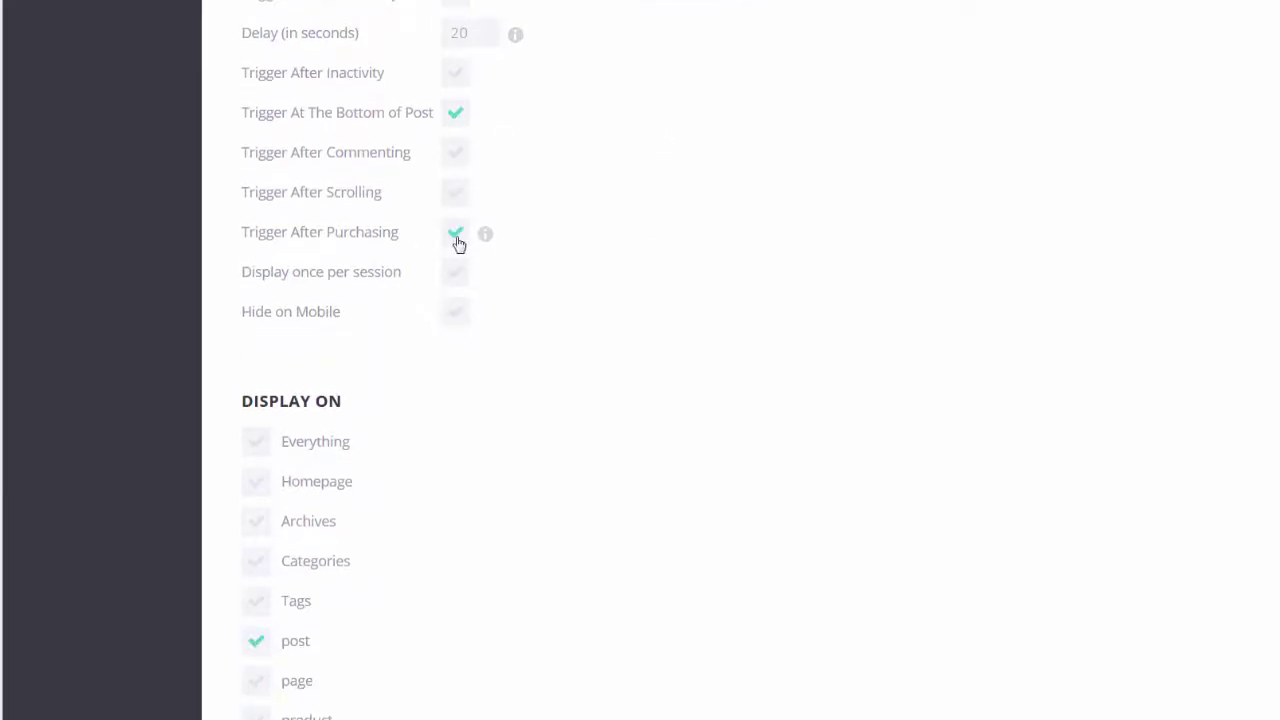
pyautogui.moveTo(488, 238)
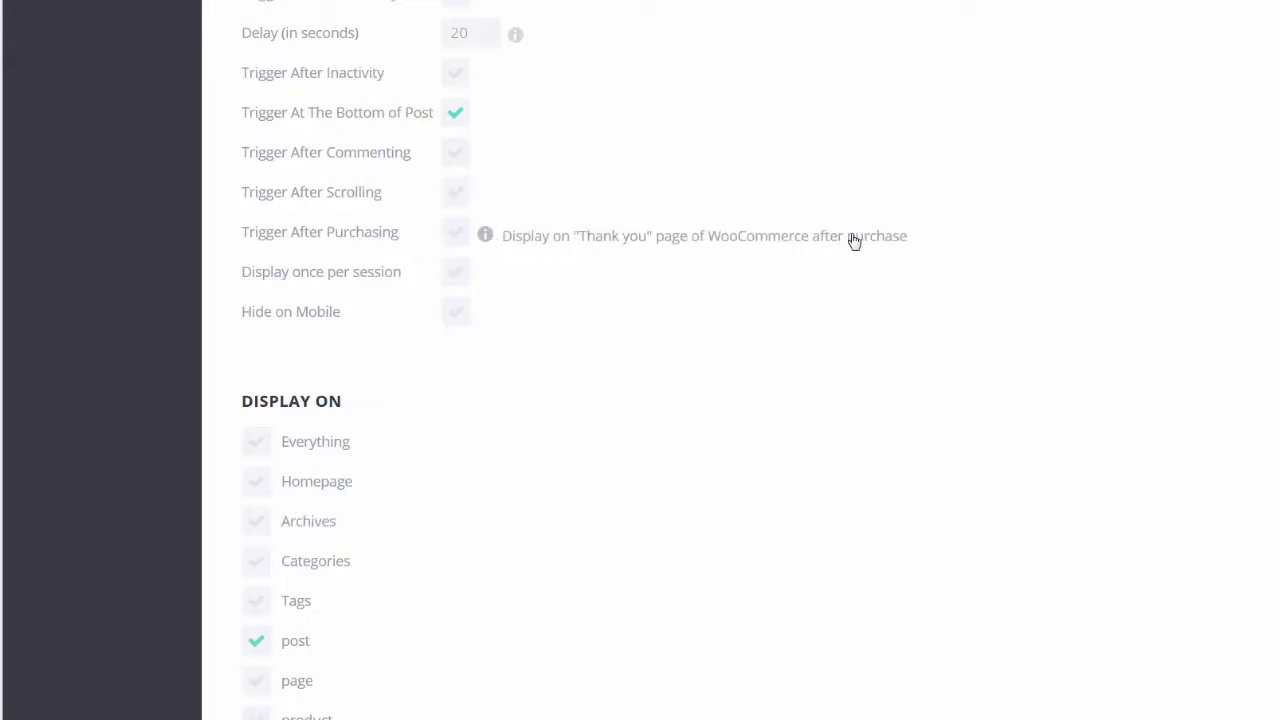
pyautogui.click(457, 236)
# Step: Display the optin on the Homepage, pages and products
pyautogui.scroll(-1, 805, 430)
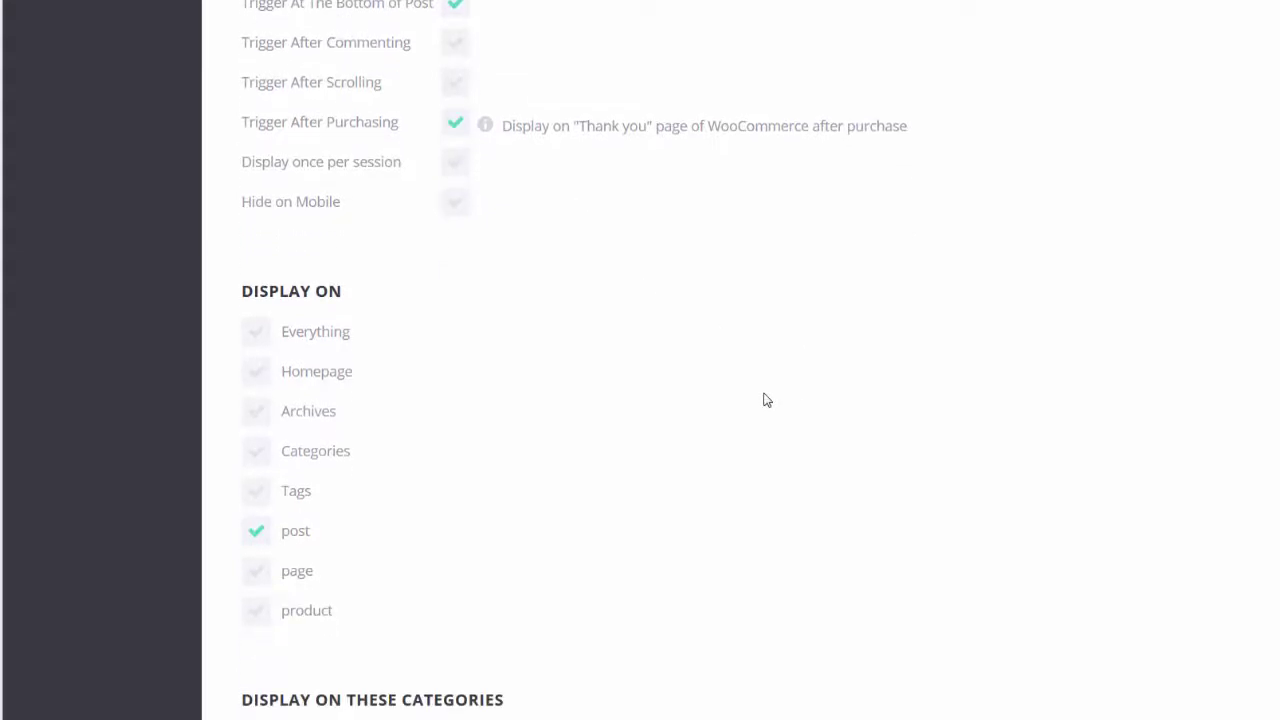
pyautogui.scroll(-1, 841, 394)
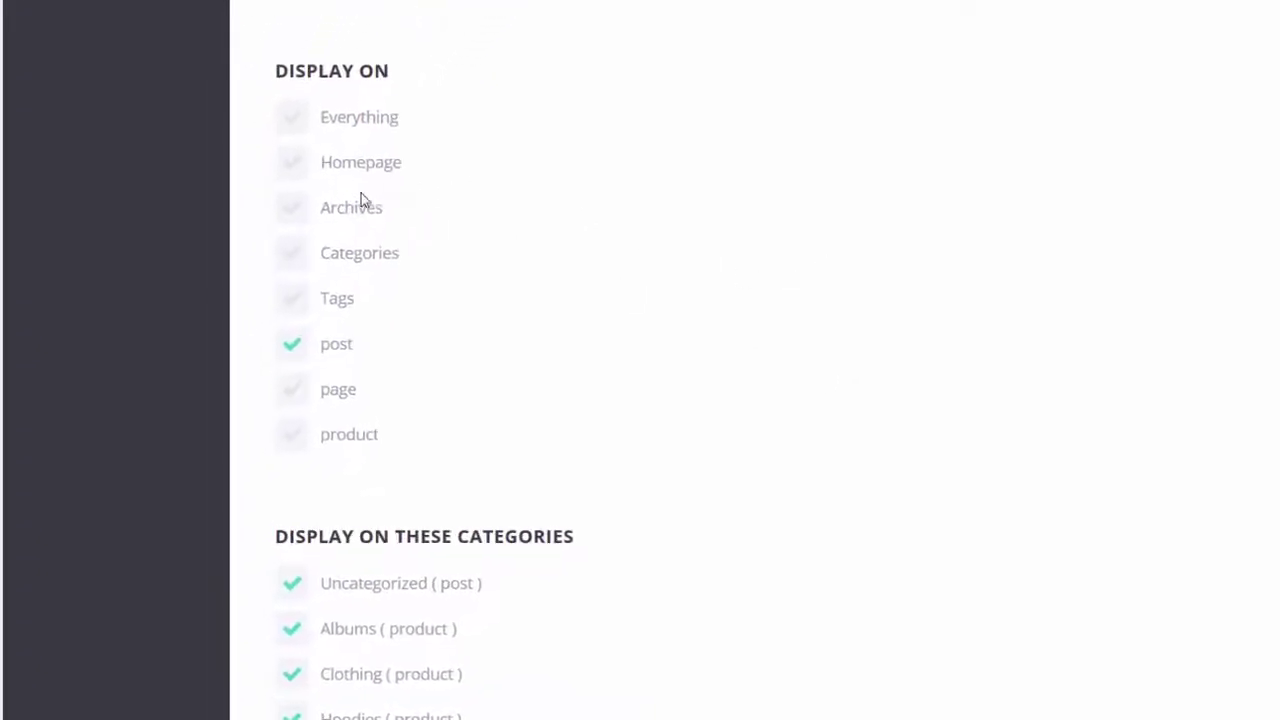
pyautogui.click(303, 146)
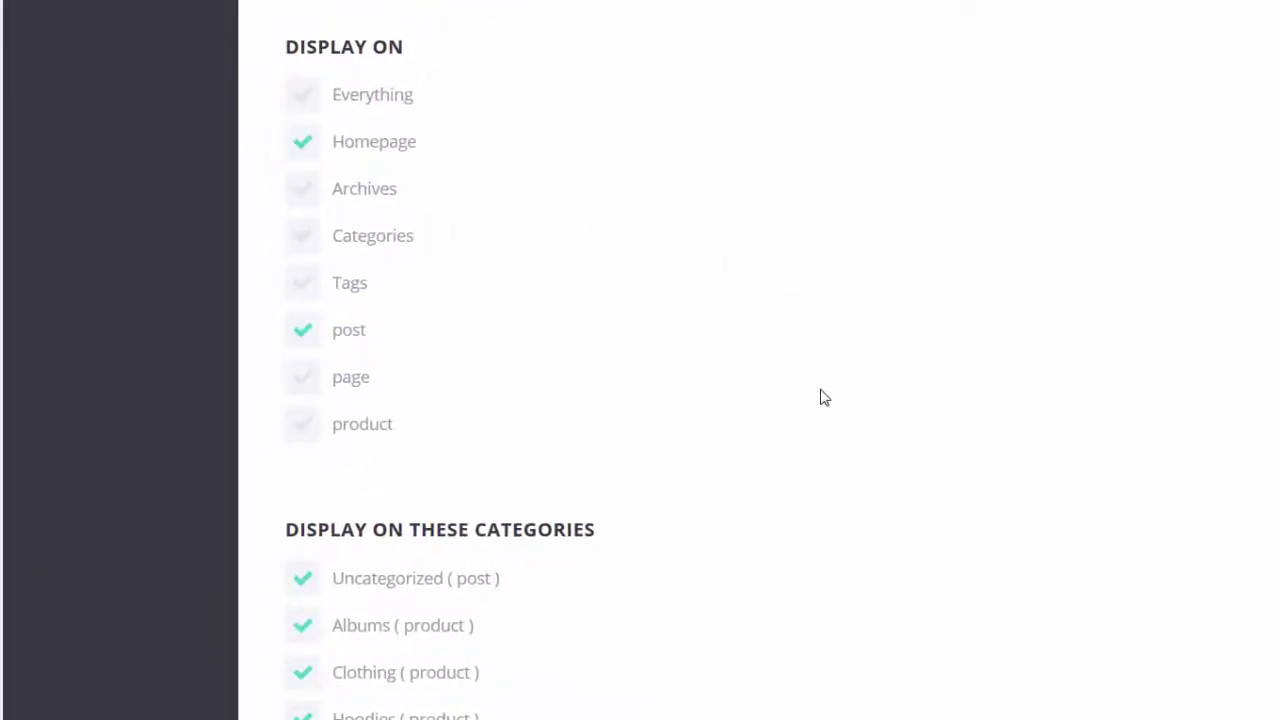
pyautogui.click(304, 378)
pyautogui.click(303, 424)
pyautogui.scroll(-5, 845, 342)
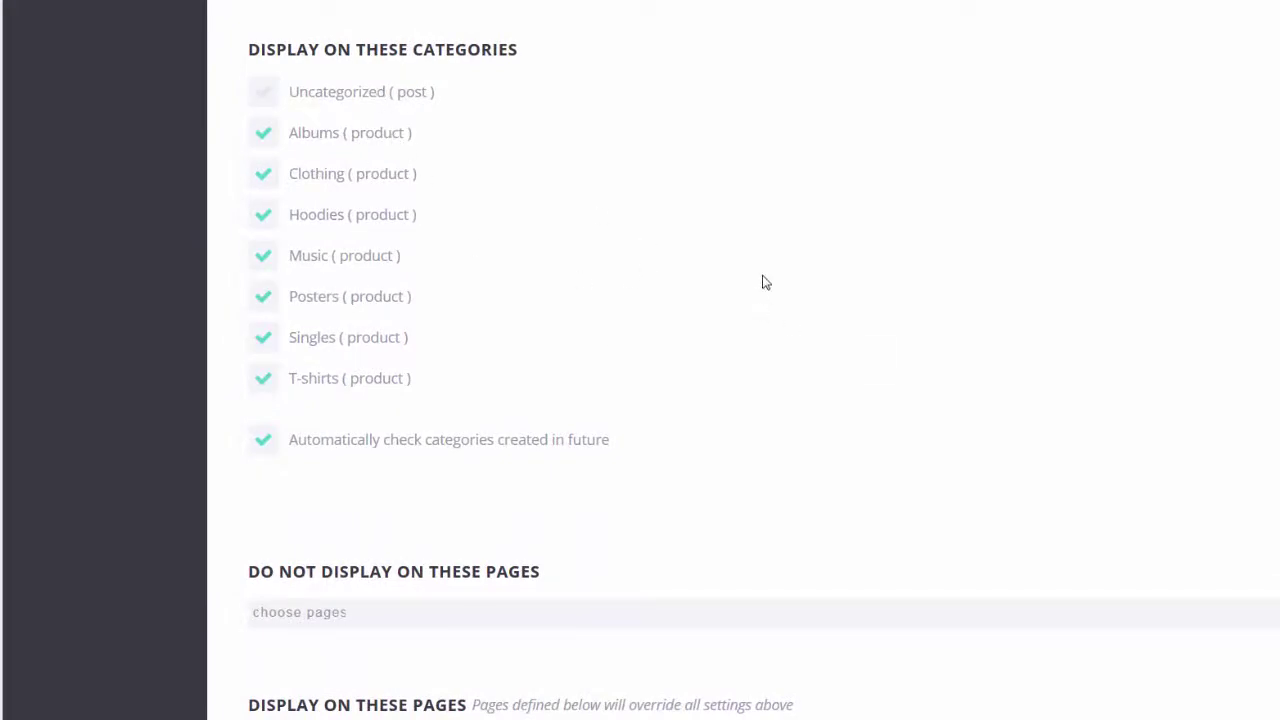
pyautogui.scroll(-1, 765, 283)
pyautogui.scroll(-3, 765, 283)
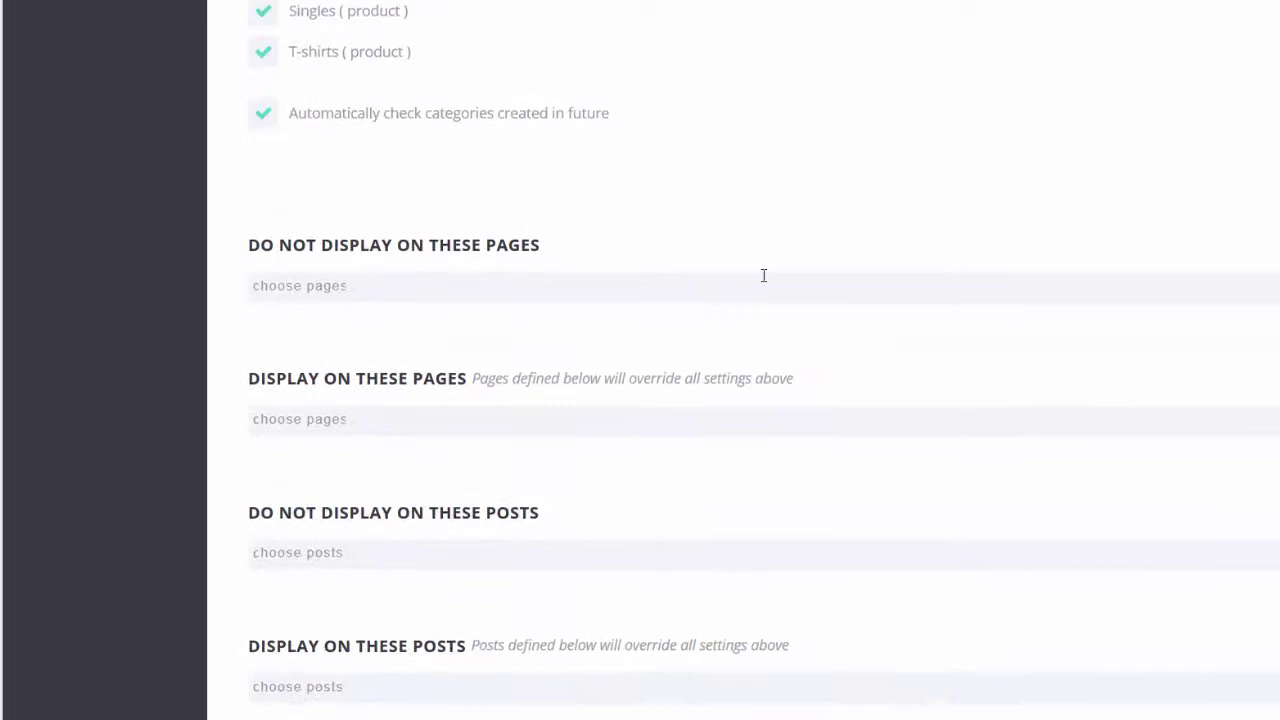
pyautogui.scroll(-2, 870, 290)
pyautogui.scroll(-2, 870, 290)
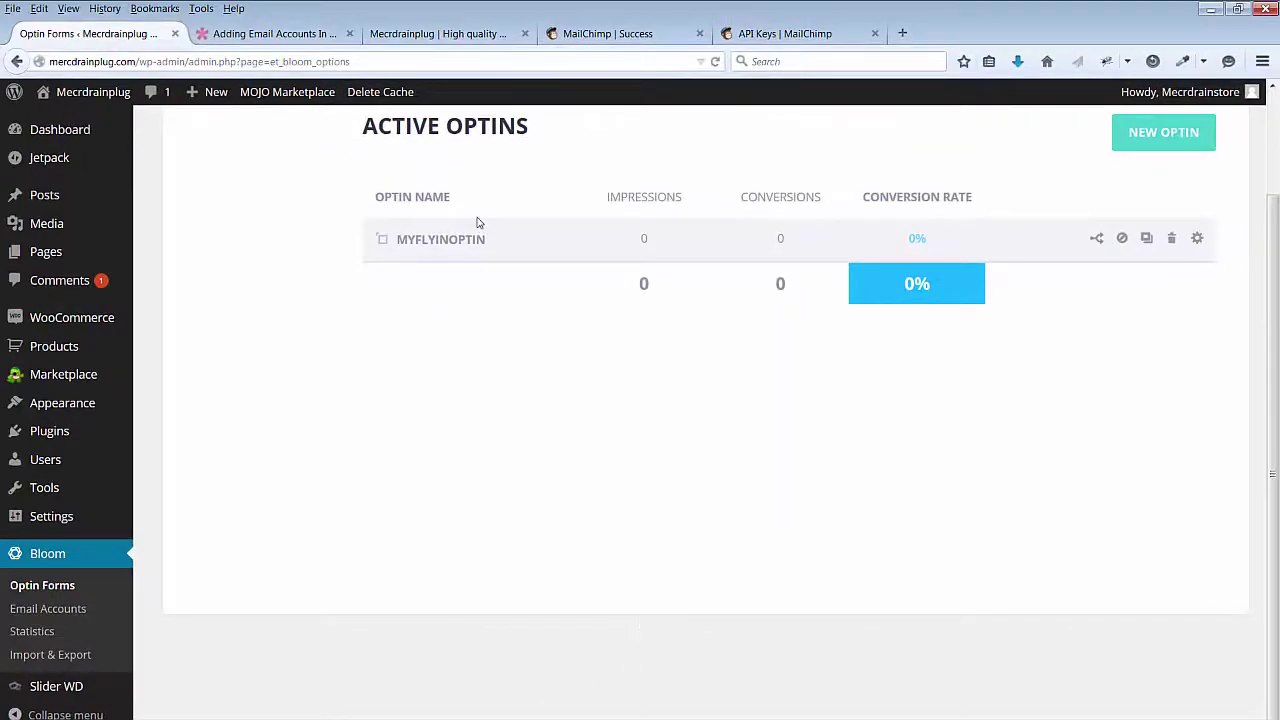
# Step: Reload the storefront, subscribe a test e-mail through the fly-in, then close the fly-in
pyautogui.click(458, 36)
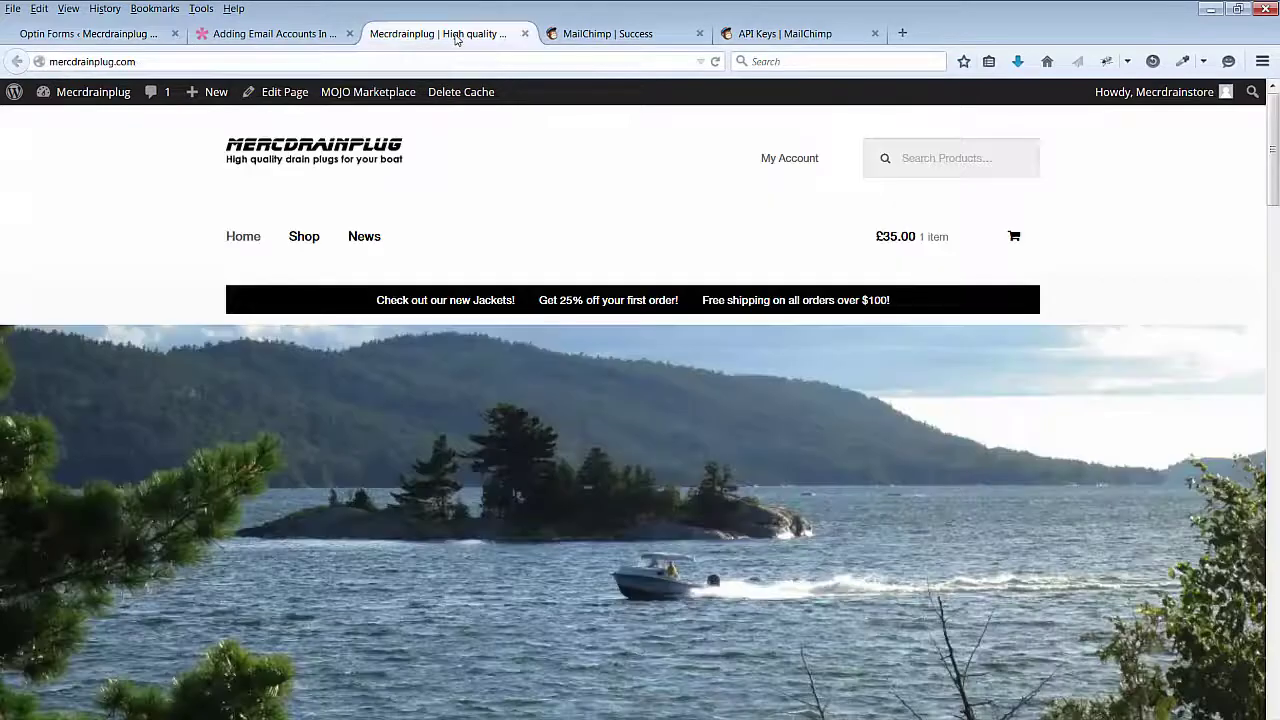
pyautogui.click(715, 62)
pyautogui.scroll(-3, 1275, 135)
pyautogui.moveTo(1276, 142); pyautogui.dragTo(1275, 645)
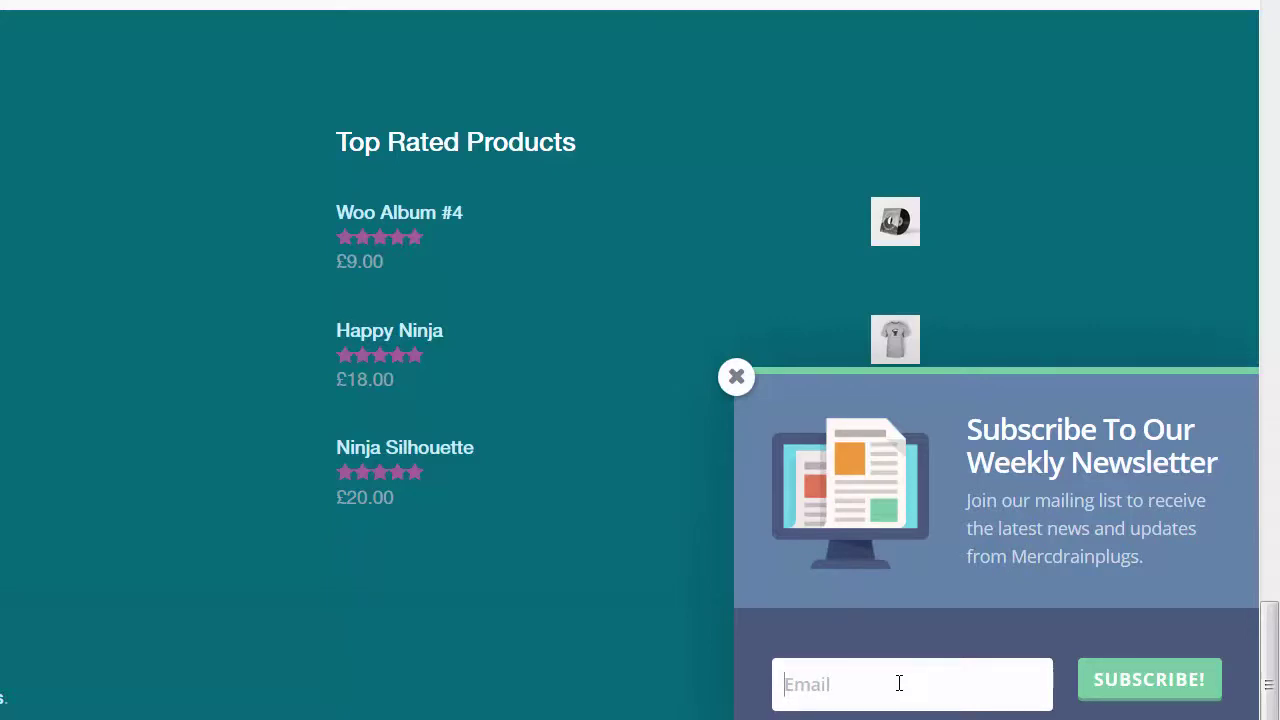
pyautogui.hotkey('ctrl', 'v')
pyautogui.click(1152, 680)
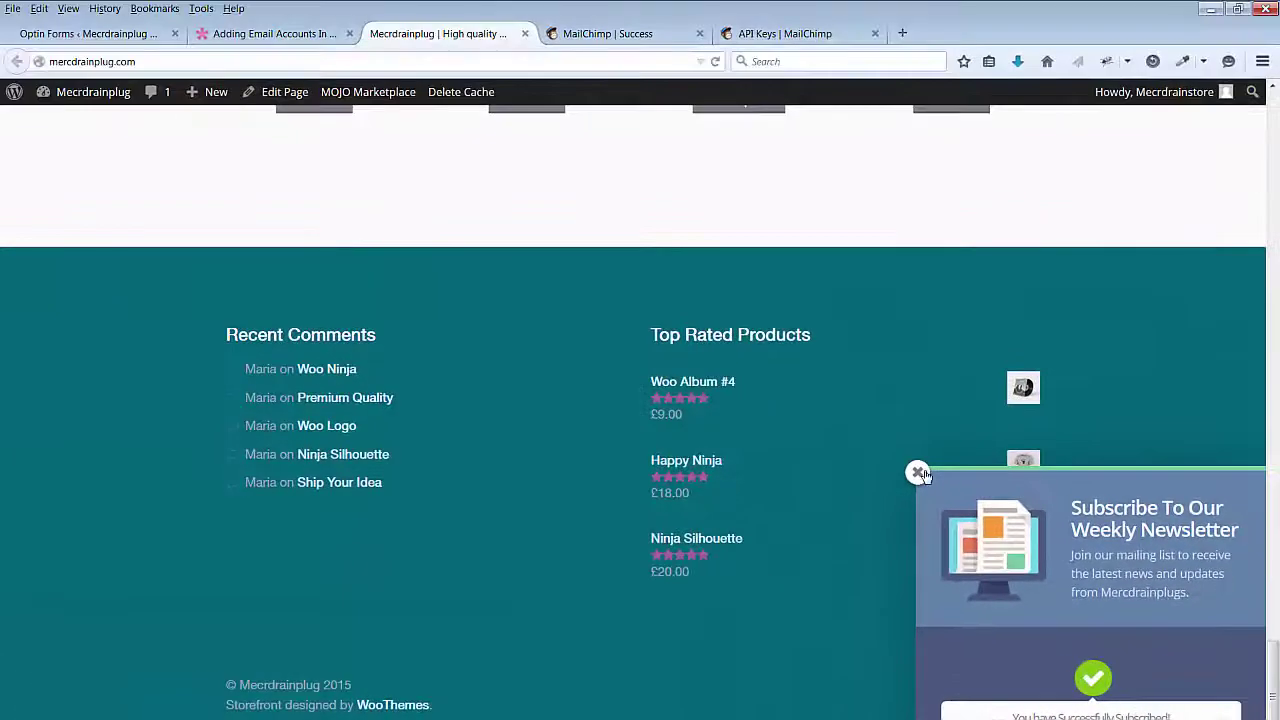
pyautogui.click(918, 472)
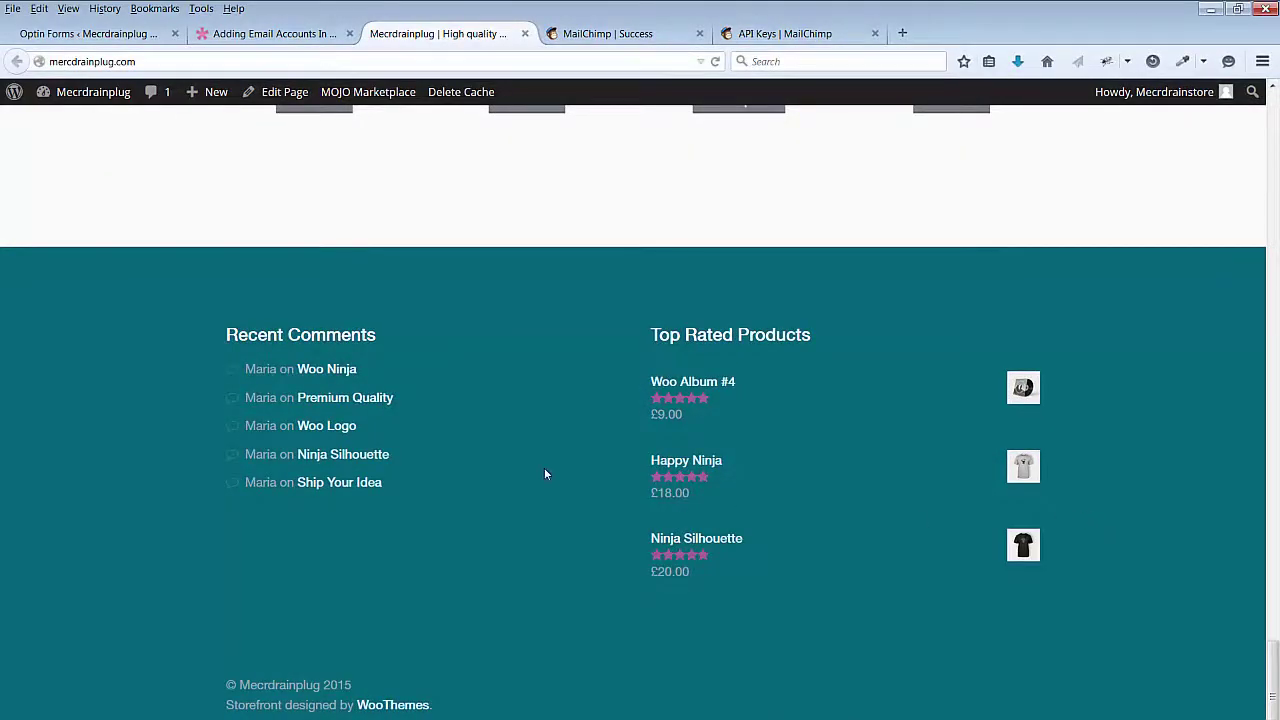
# Step: Open Bloom Statistics to see MYFLYINOPTIN's 2 impressions, 1 conversion and 50% rate
pyautogui.moveTo(1273, 663); pyautogui.dragTo(1273, 221)
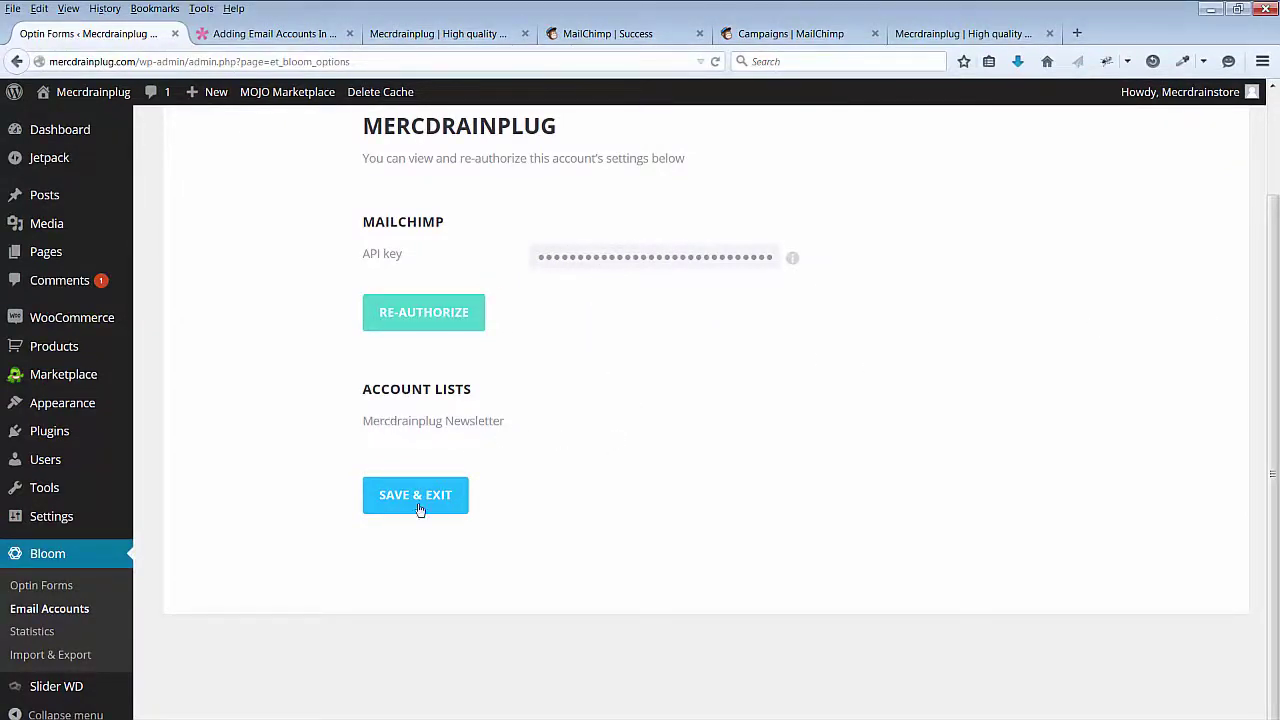
pyautogui.click(38, 630)
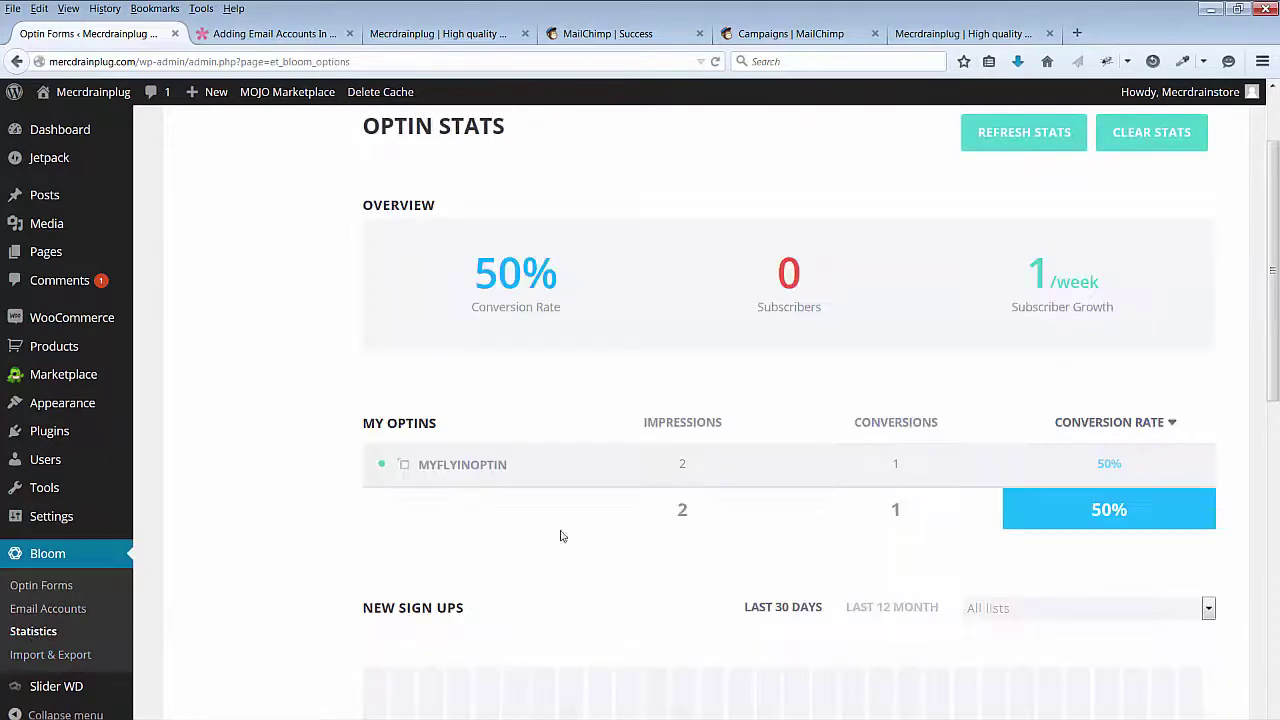
pyautogui.scroll(-1, 1275, 340)
pyautogui.scroll(1, 1275, 340)
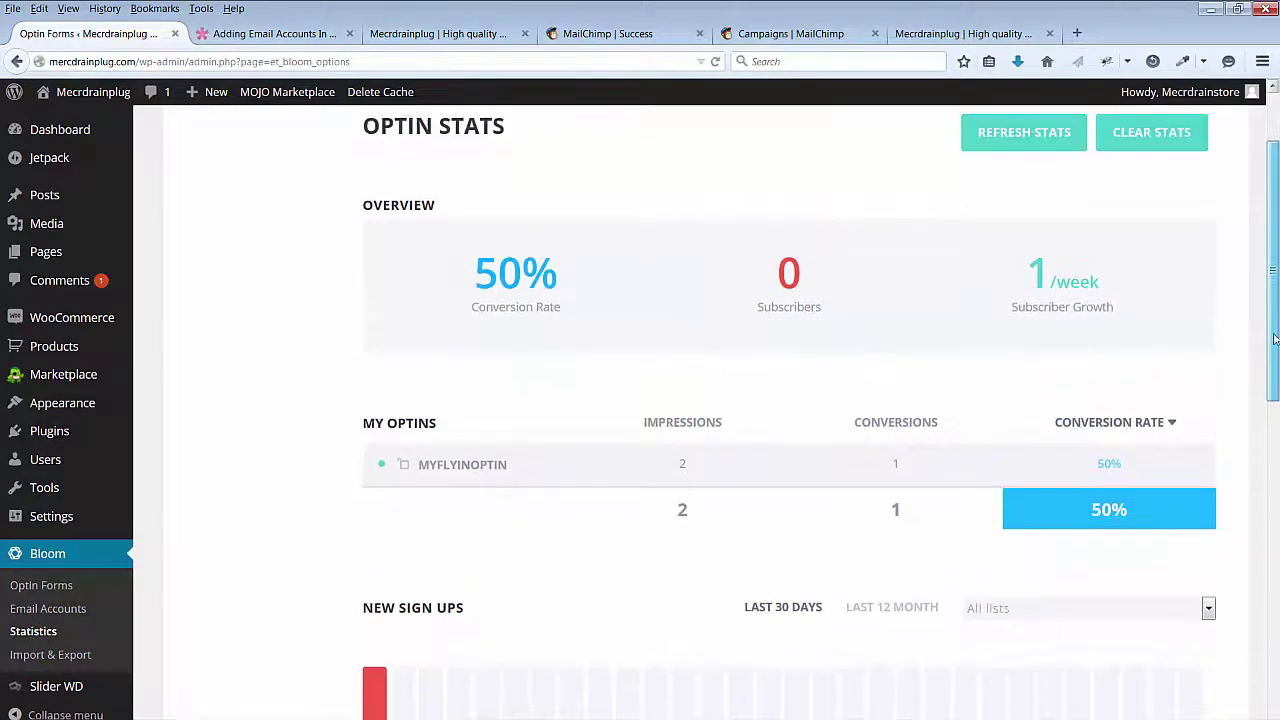
pyautogui.moveTo(1274, 340); pyautogui.dragTo(1276, 668)
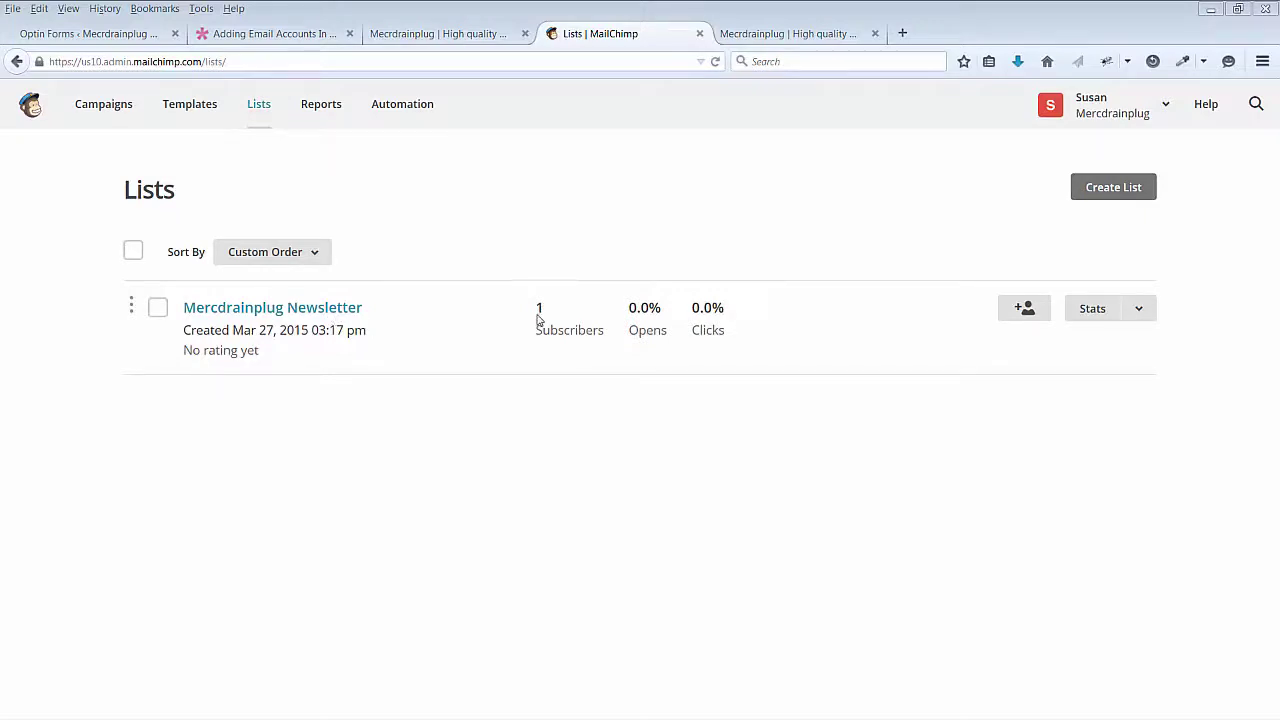
# Step: View the Mercdrainplug Newsletter's single test subscriber, then go to Campaigns
pyautogui.click(281, 316)
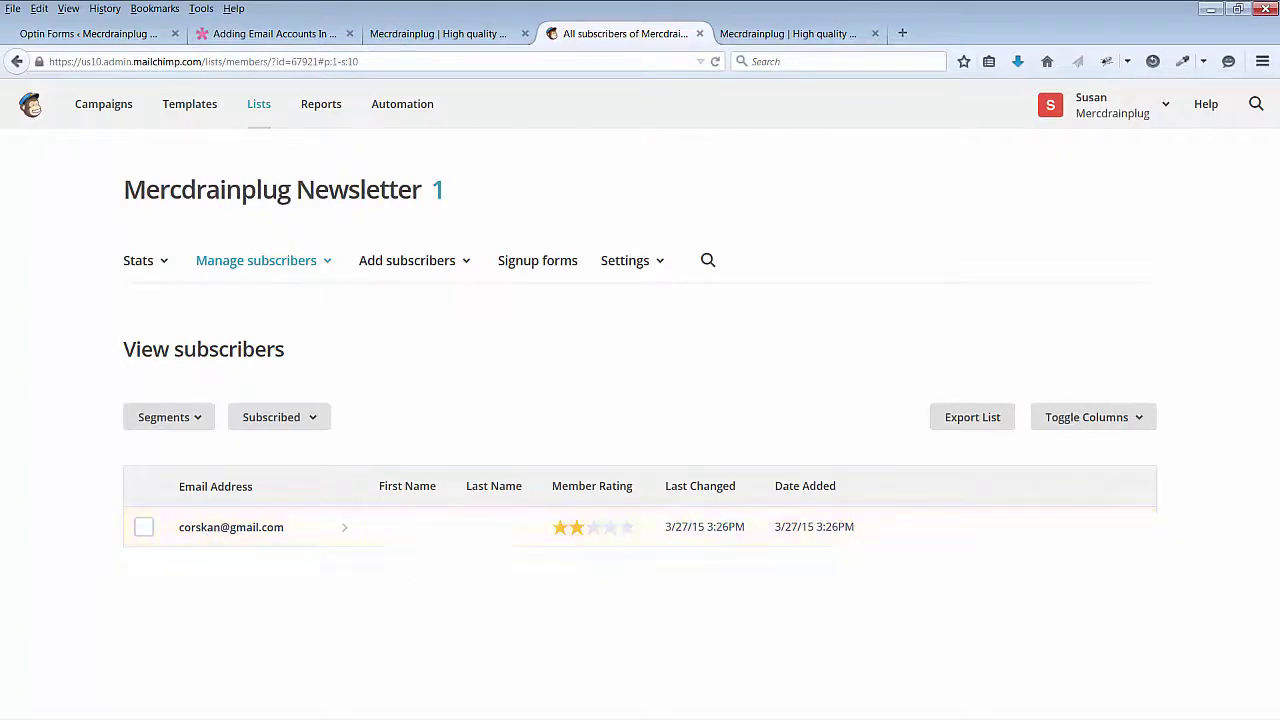
pyautogui.click(102, 108)
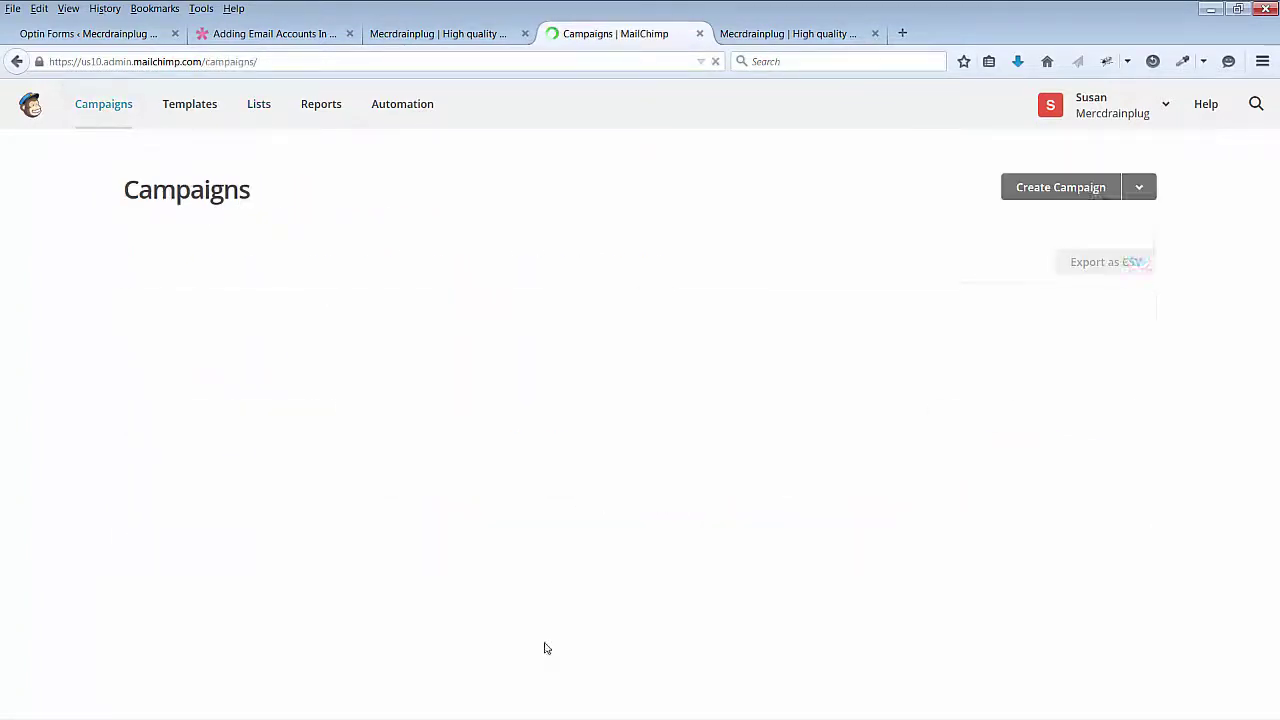